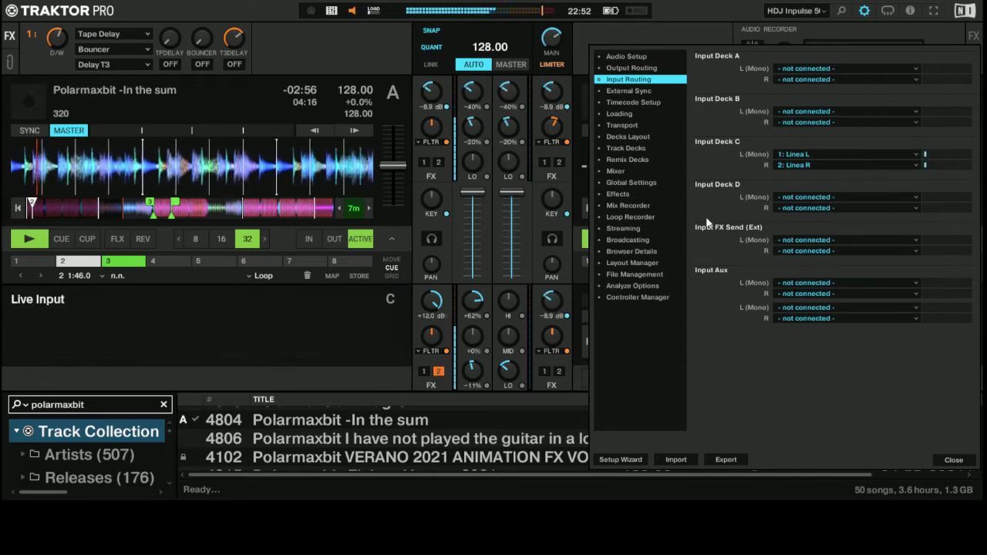
In the Controller Manager, add a Modifier #1 input assignment and learn its mapping as Ch01.Note.D#-1.
{"action": "left_click", "coordinate": [638, 296]}
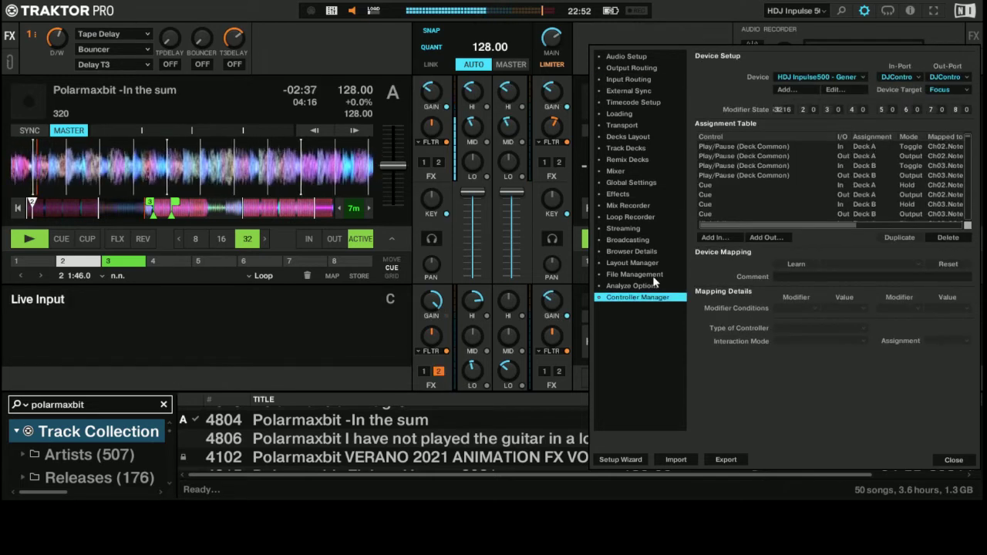
{"action": "left_click", "coordinate": [725, 240]}
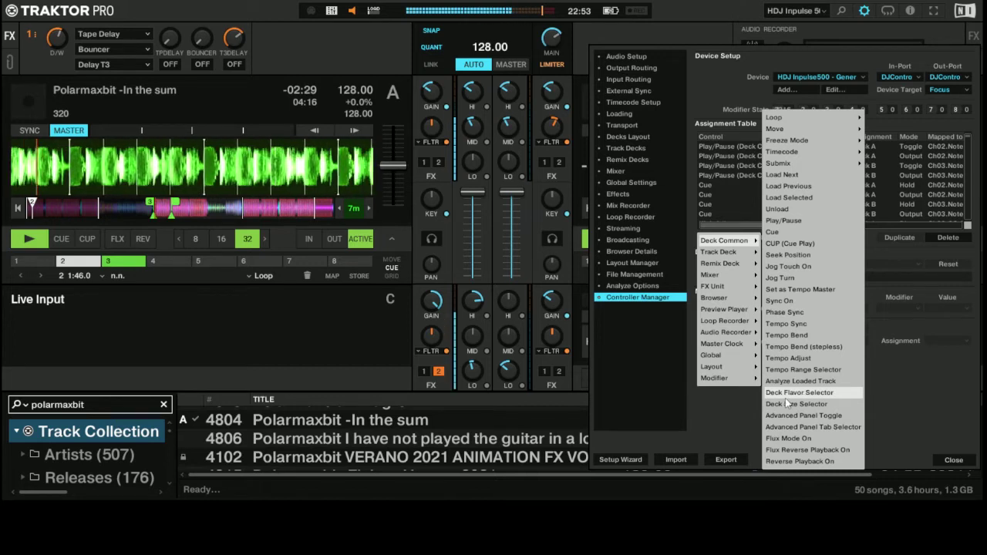
{"action": "left_click", "coordinate": [883, 396]}
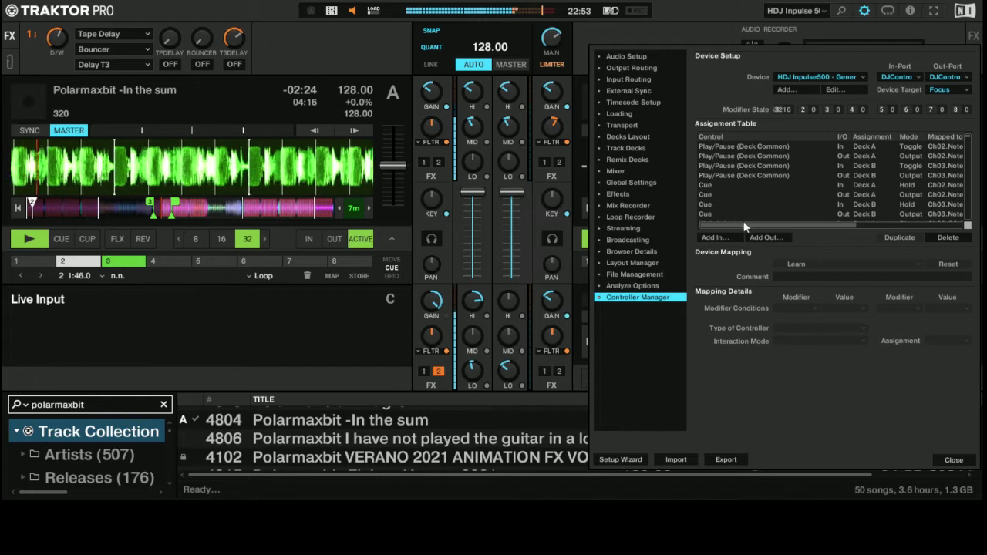
{"action": "left_click", "coordinate": [731, 238]}
{"action": "mouse_move", "coordinate": [732, 378]}
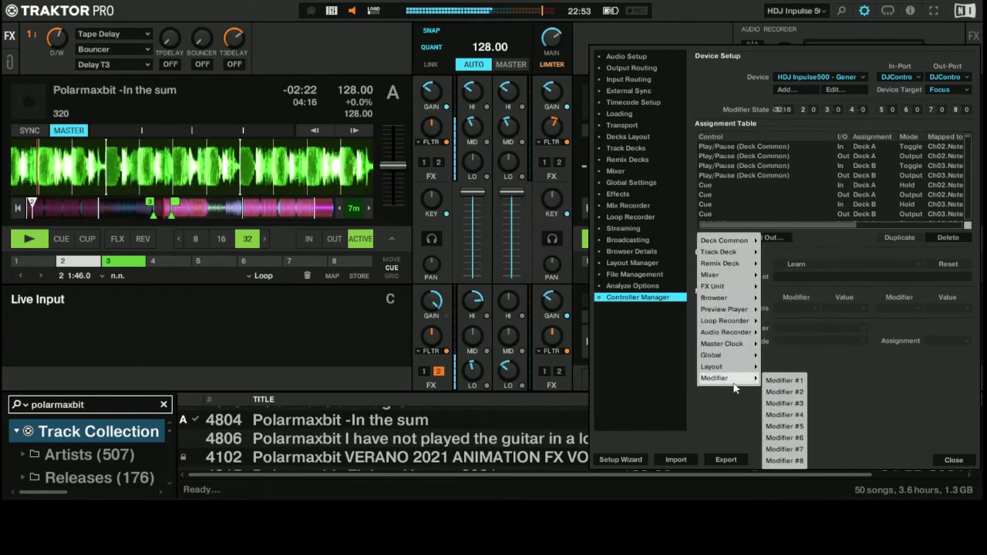
{"action": "left_click", "coordinate": [784, 381]}
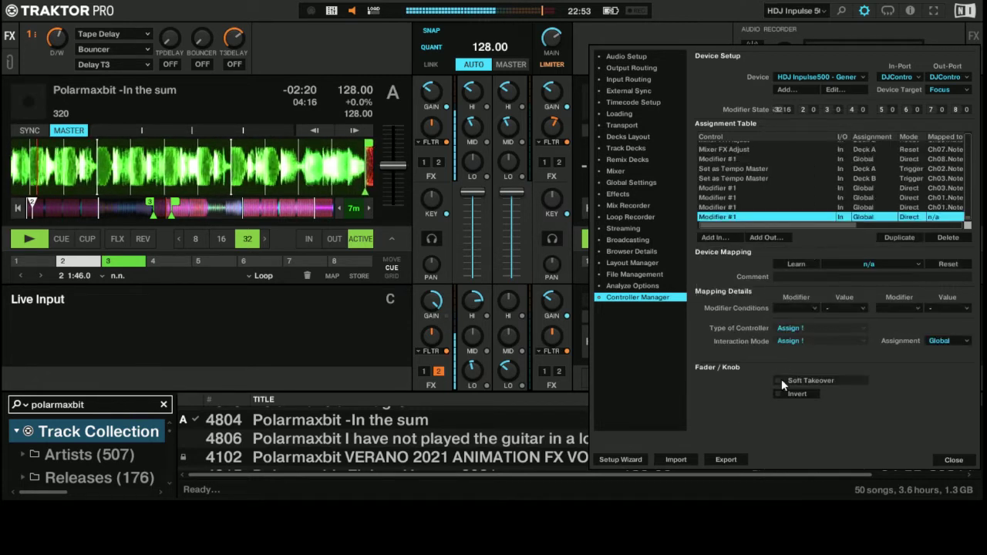
{"action": "left_click", "coordinate": [800, 266]}
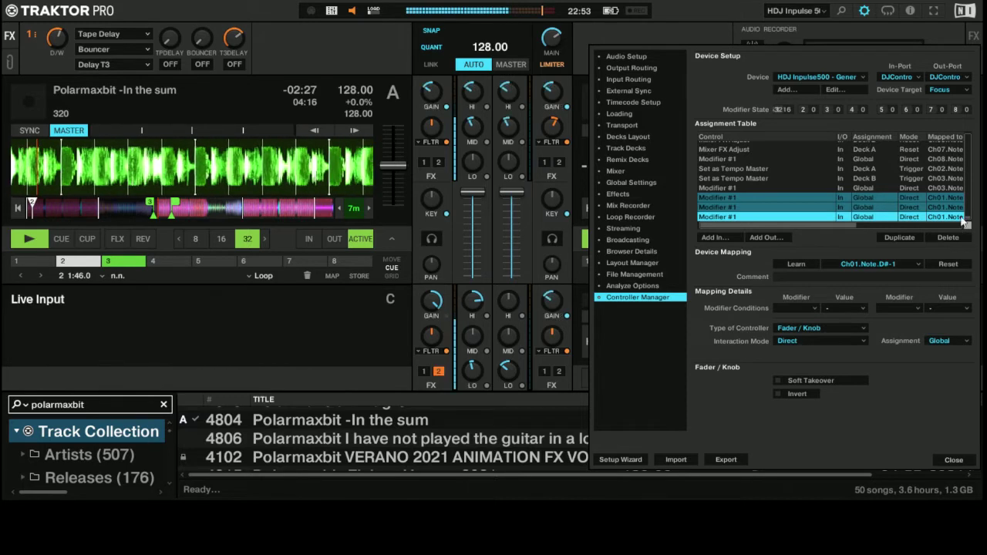
Widen the preferences window, sort the assignment table by mapped note, and bring the first Ch01.Note.D#-1 assignments into view.
{"action": "left_click_drag", "start_coordinate": [980, 214], "coordinate": [986, 214]}
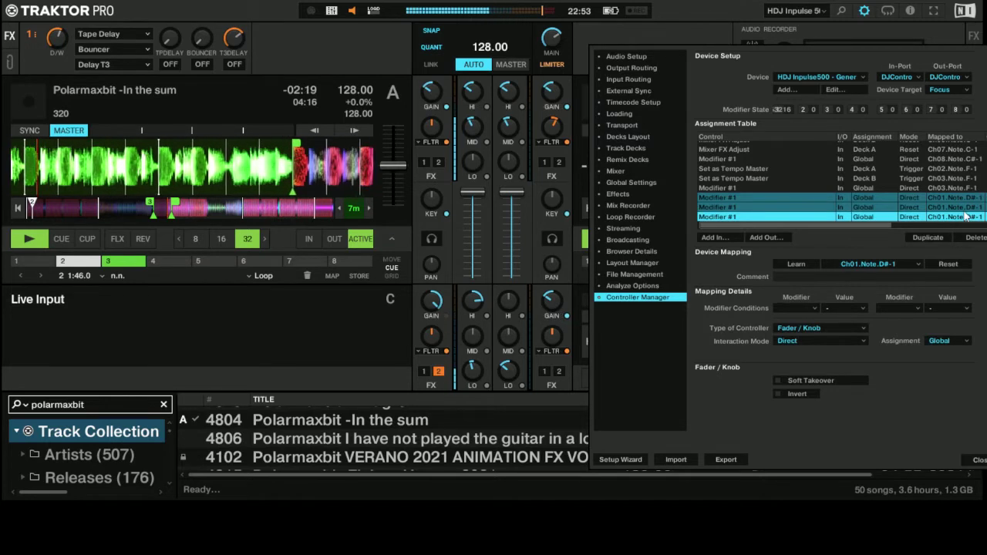
{"action": "left_click", "coordinate": [958, 138]}
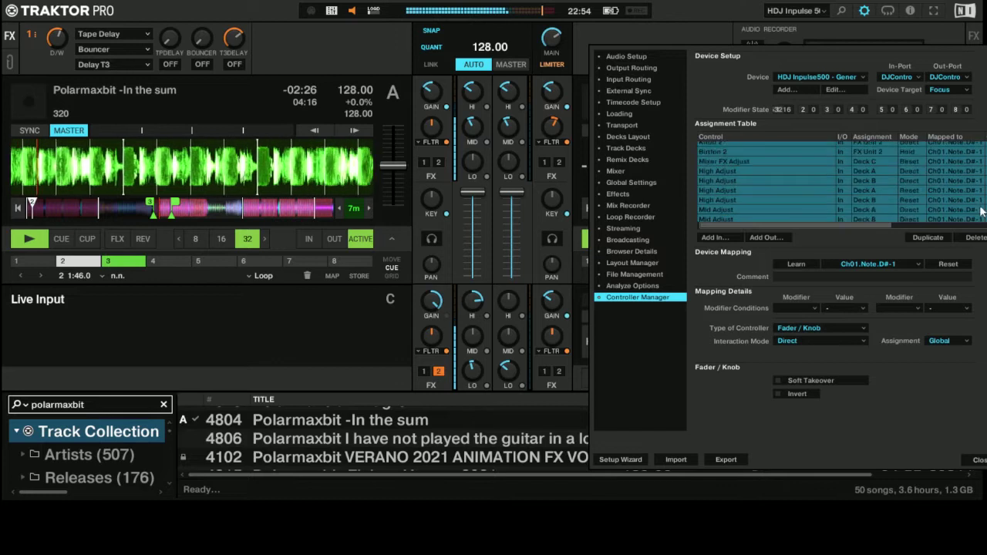
{"action": "scroll", "coordinate": [963, 202], "scroll_direction": "up", "scroll_amount": 3}
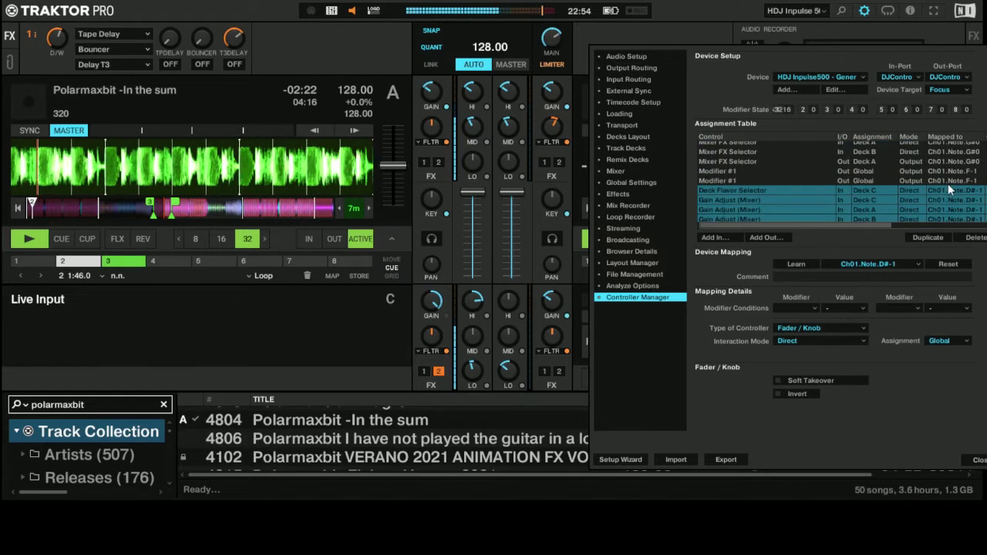
{"action": "scroll", "coordinate": [948, 185], "scroll_direction": "down", "scroll_amount": 1}
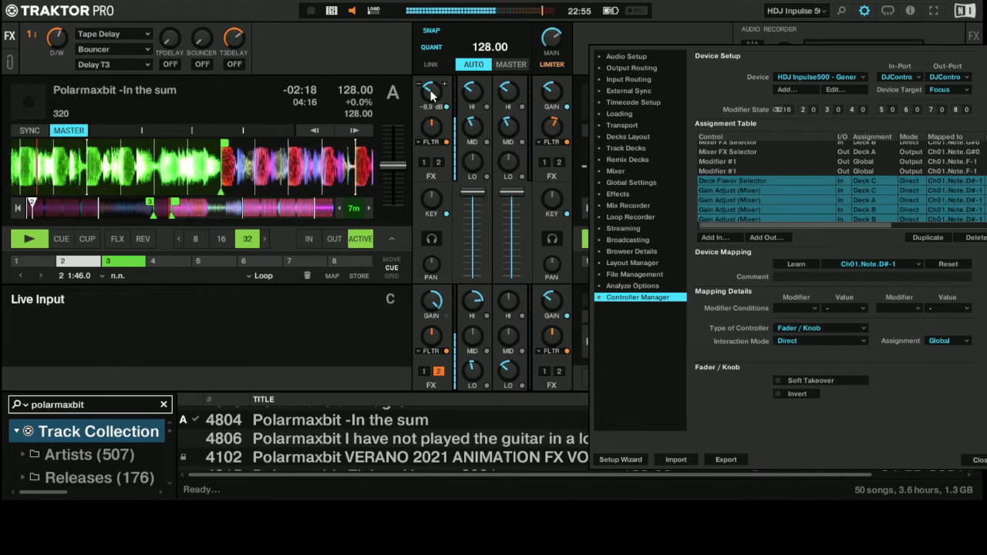
Inspect the Deck C Gain Adjust assignment's button settings and look through the mixer controls available as new inputs.
{"action": "left_click", "coordinate": [743, 191]}
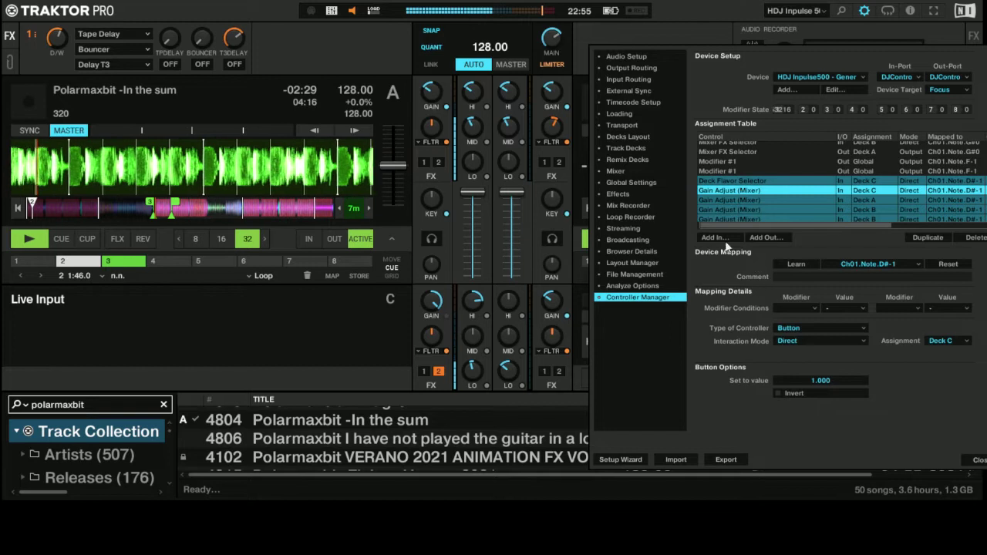
{"action": "left_click", "coordinate": [723, 238]}
{"action": "mouse_move", "coordinate": [742, 276]}
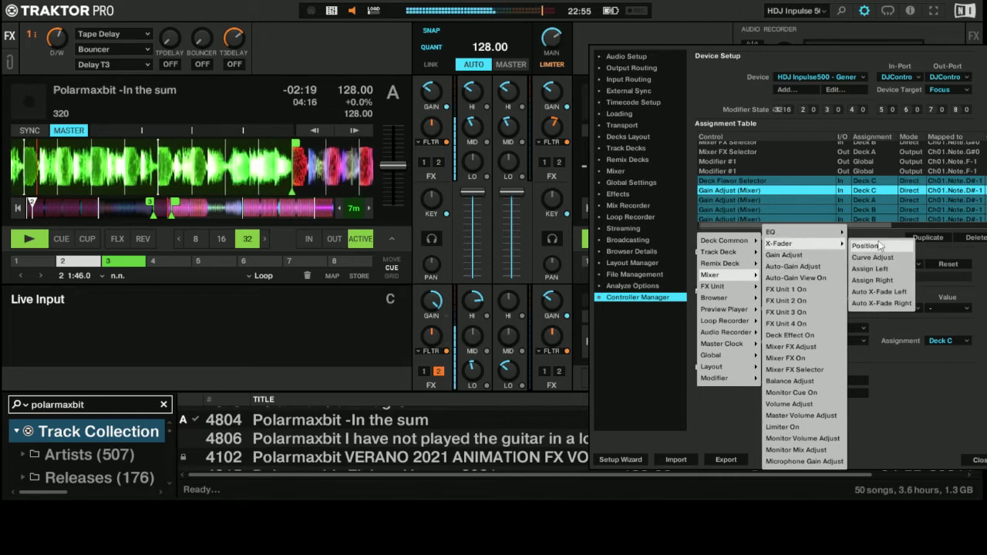
{"action": "left_click", "coordinate": [879, 269]}
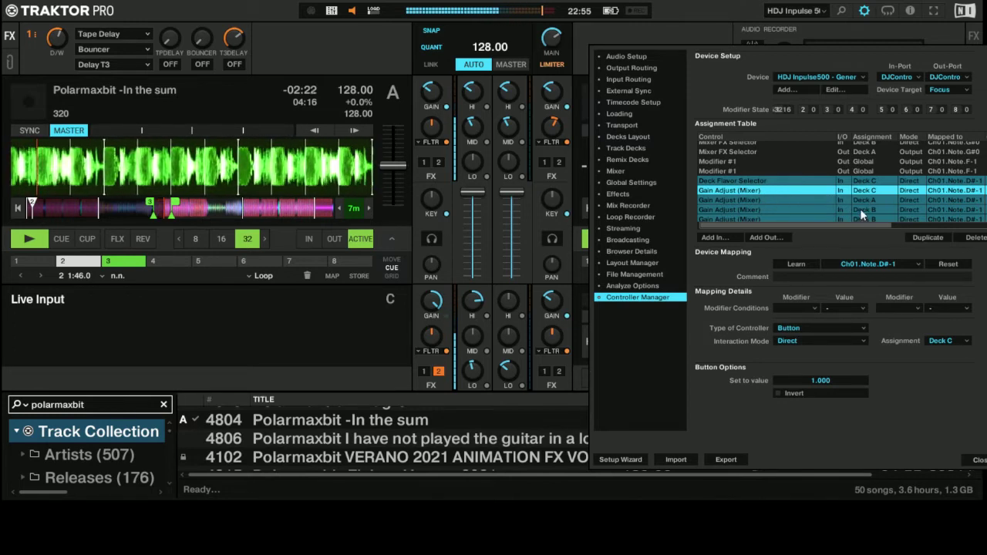
Compare the set value and invert option of the two Deck A Gain Adjust assignments mapped to Ch01.Note.D#-1.
{"action": "scroll", "coordinate": [802, 208], "scroll_direction": "down", "scroll_amount": 1}
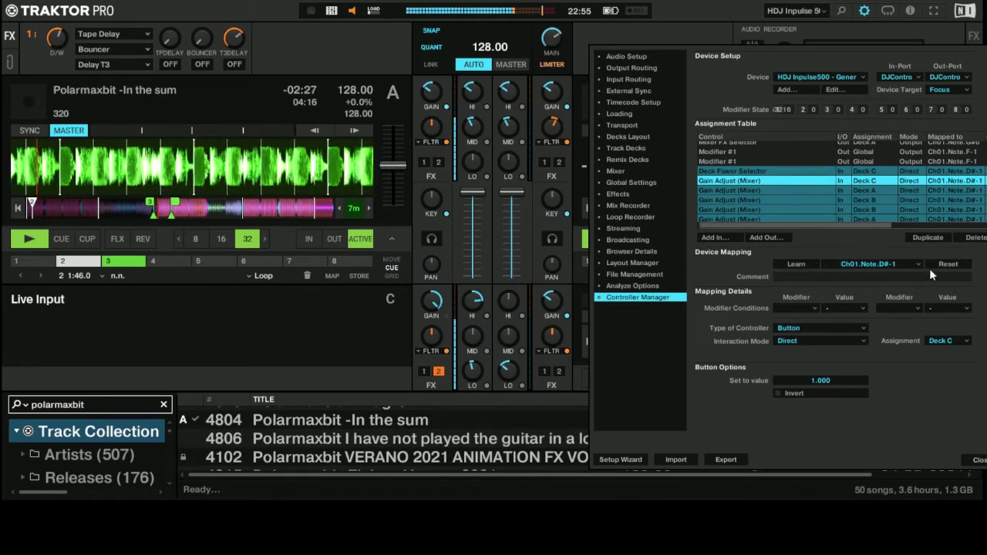
{"action": "left_click", "coordinate": [759, 190]}
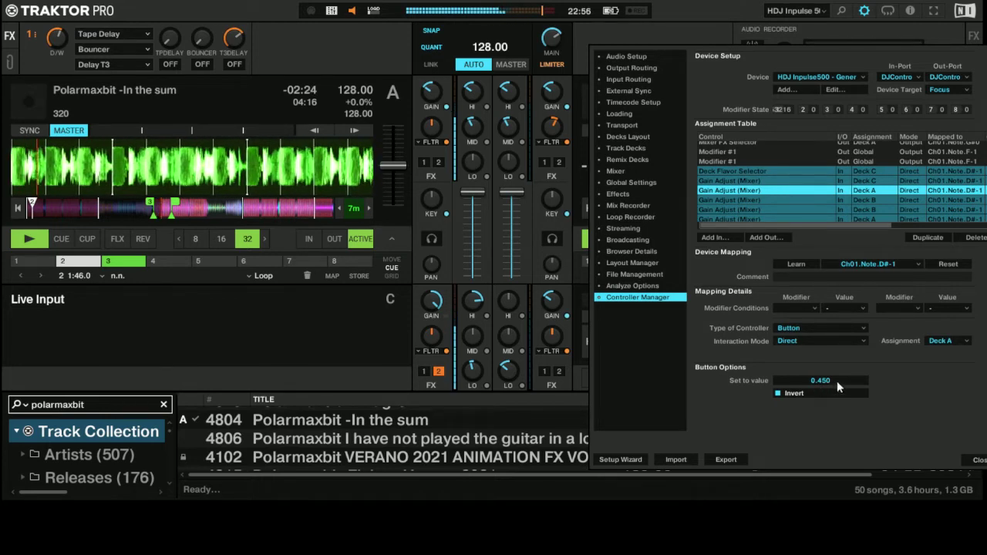
{"action": "mouse_move", "coordinate": [431, 94]}
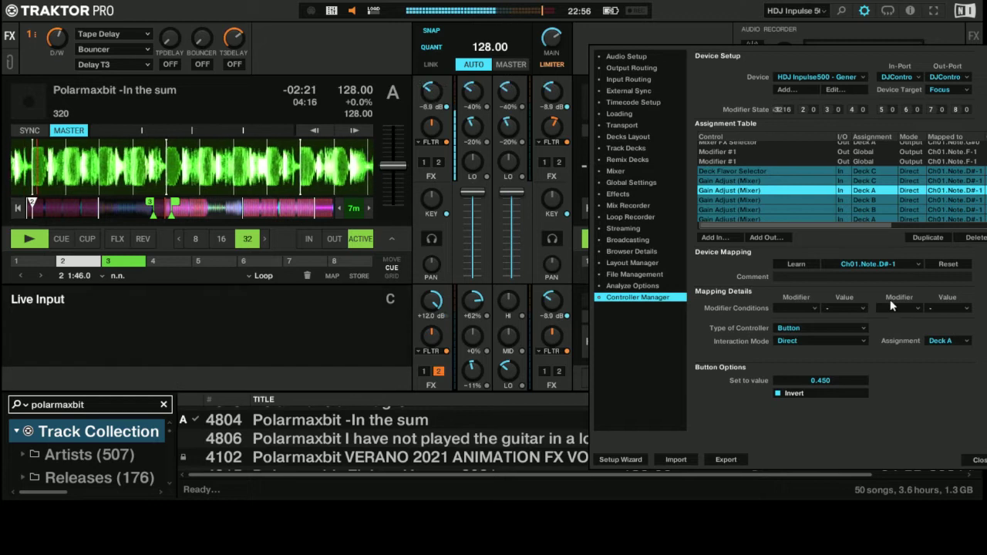
{"action": "left_click", "coordinate": [872, 219]}
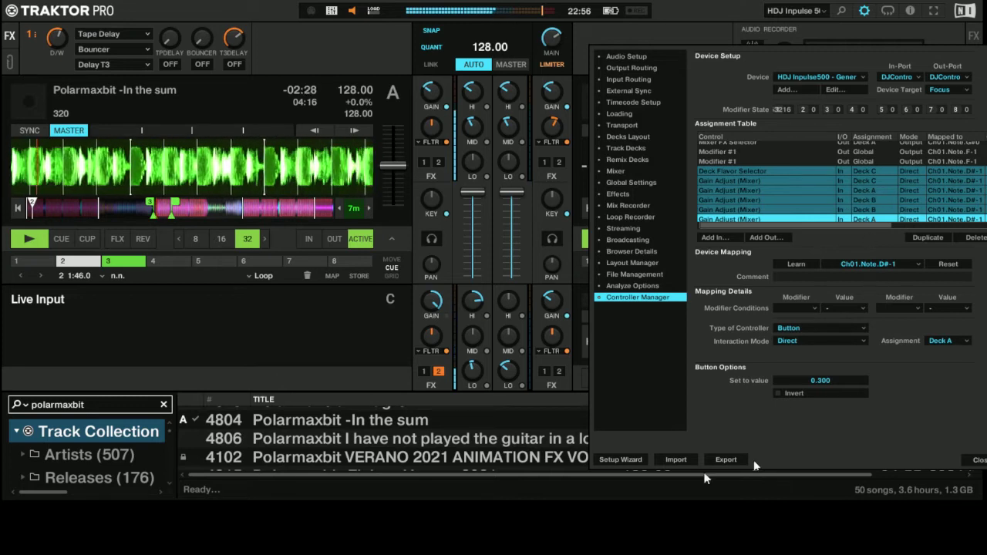
{"action": "left_click", "coordinate": [875, 193]}
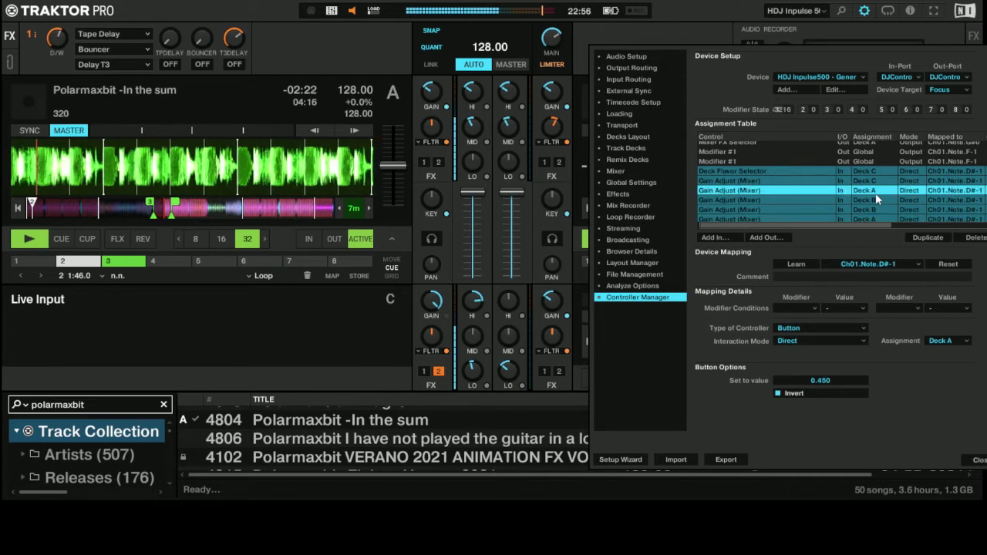
{"action": "left_click", "coordinate": [884, 219]}
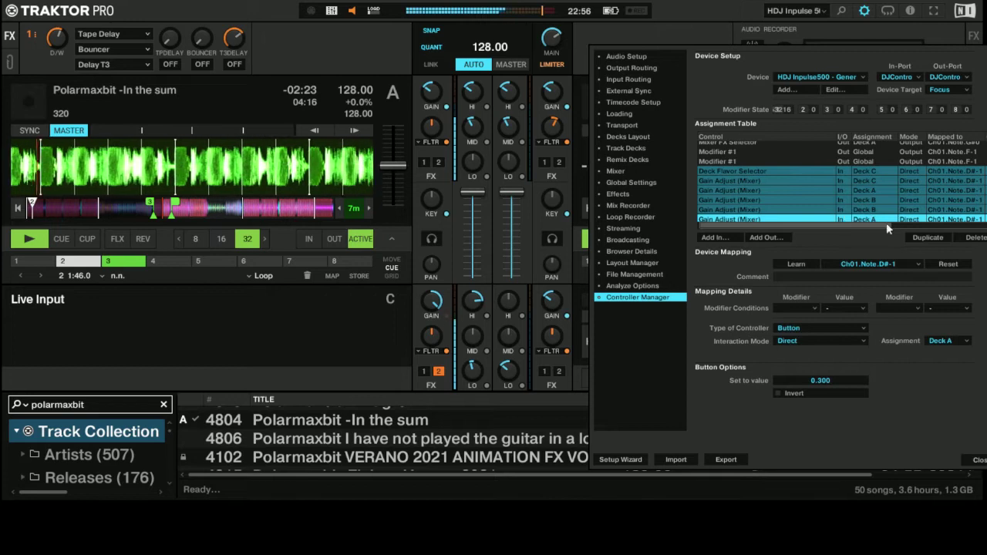
{"action": "left_click", "coordinate": [872, 190]}
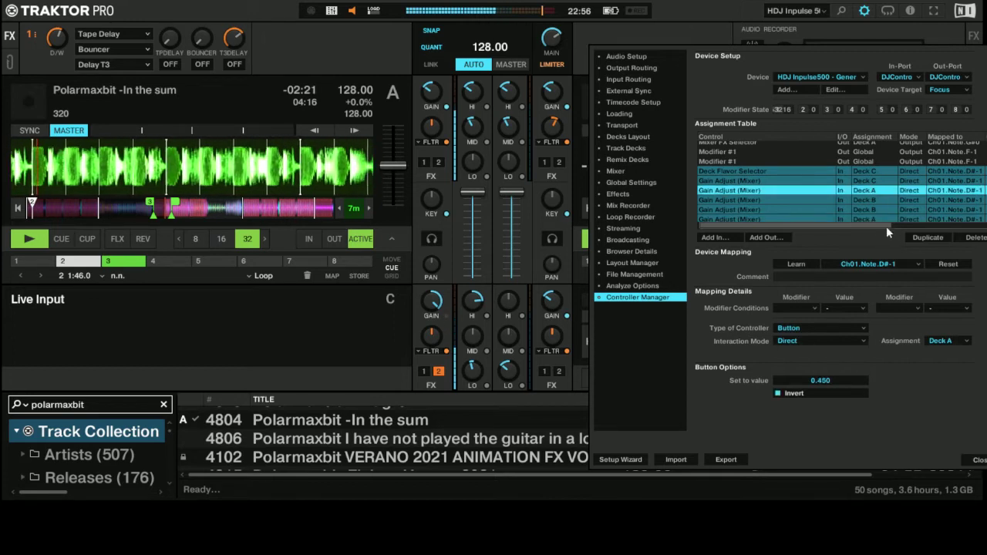
{"action": "left_click", "coordinate": [877, 219]}
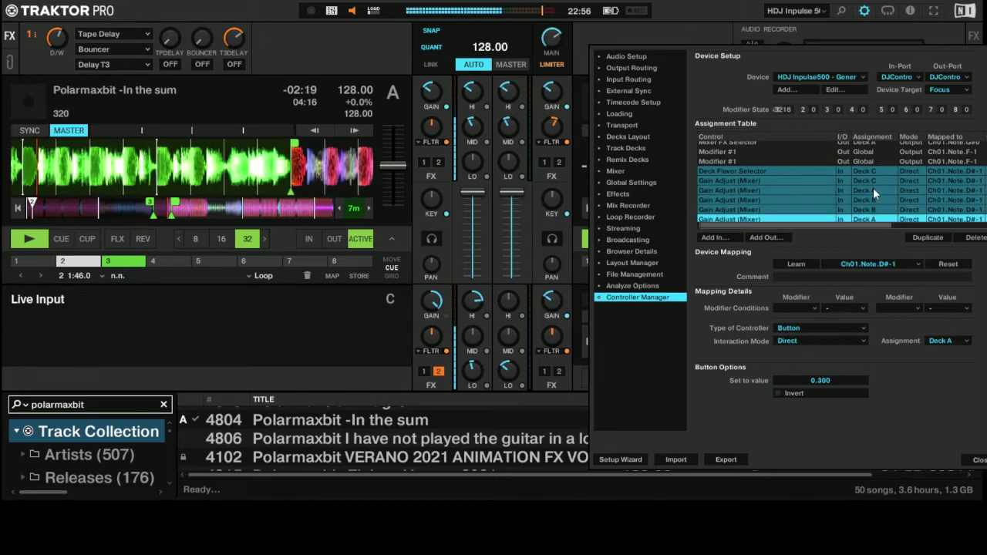
{"action": "left_click", "coordinate": [873, 189]}
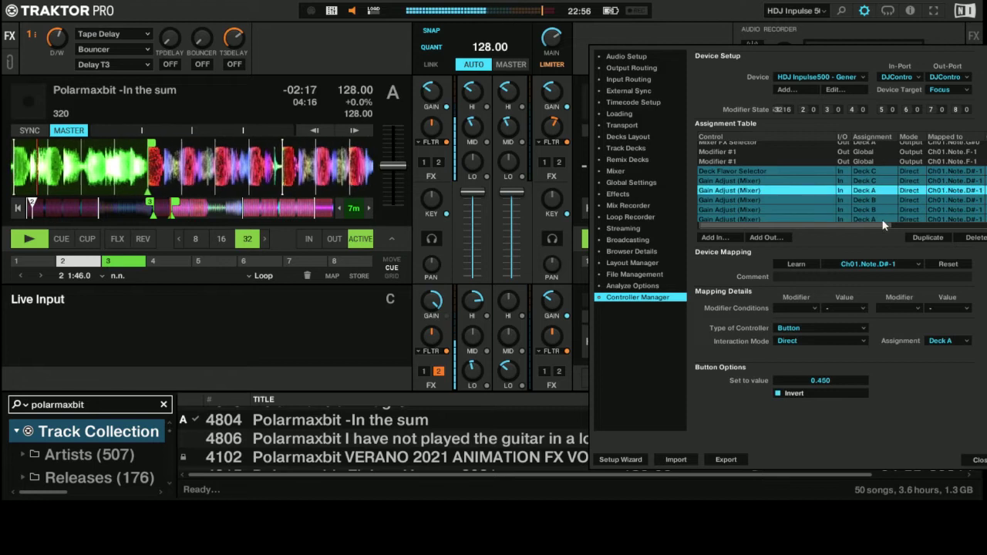
{"action": "left_click", "coordinate": [879, 220]}
{"action": "left_click", "coordinate": [872, 190]}
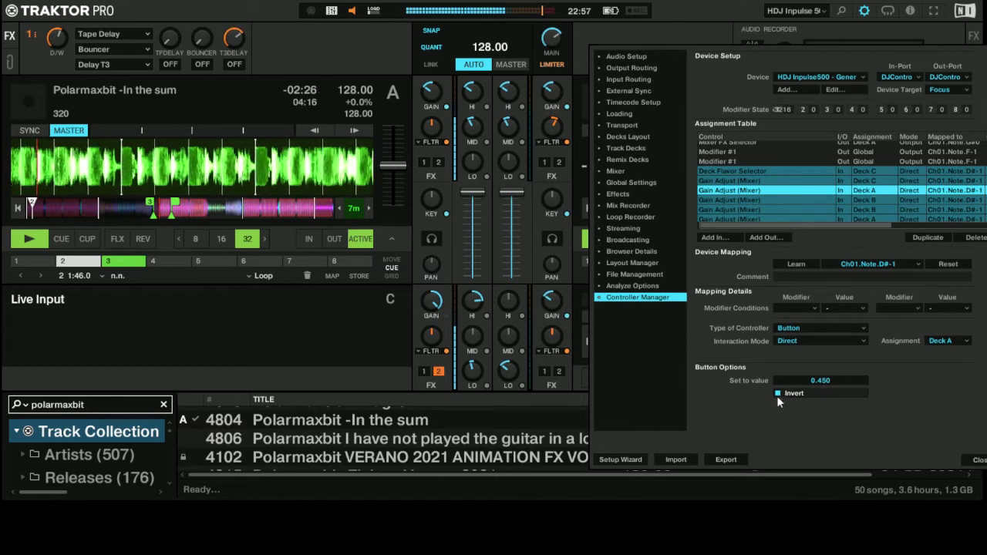
{"action": "left_click", "coordinate": [877, 219]}
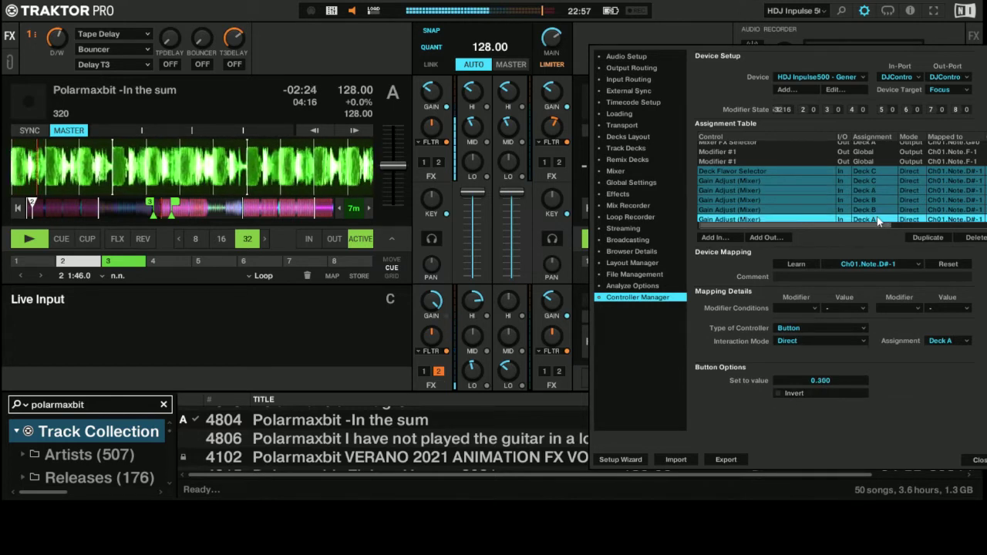
{"action": "left_click", "coordinate": [880, 190]}
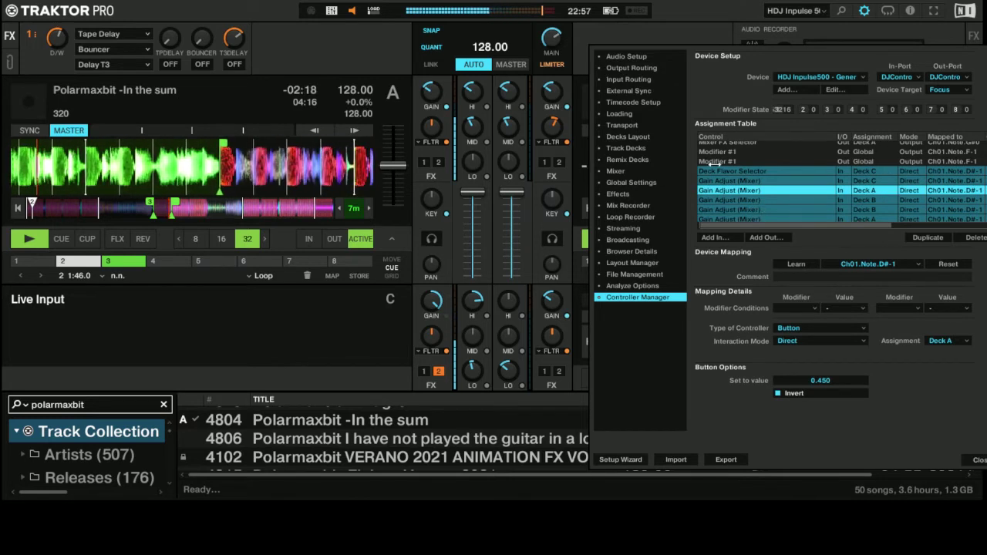
Review the Input Routing preferences and check which inputs can be chosen for Deck D's left channel.
{"action": "left_click", "coordinate": [626, 57]}
{"action": "left_click", "coordinate": [640, 78]}
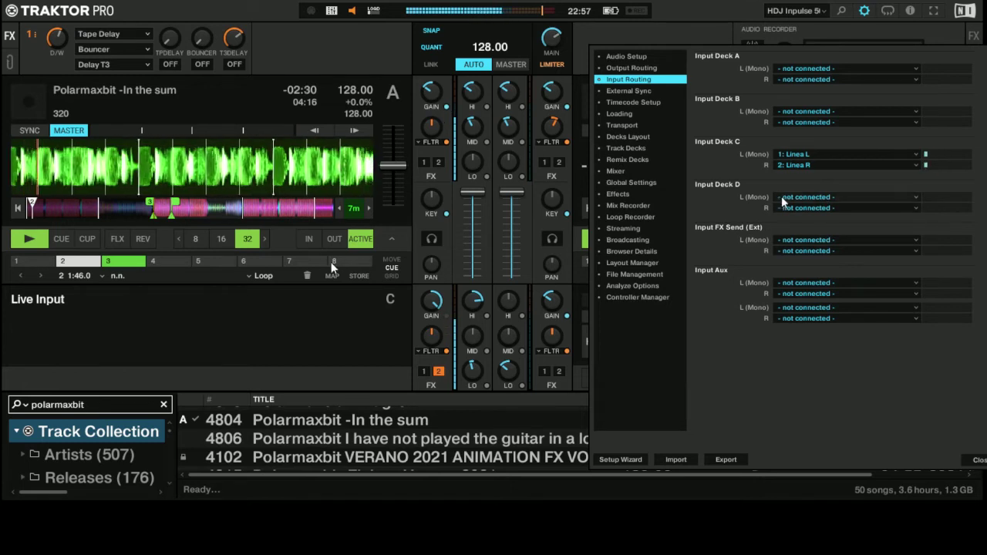
{"action": "left_click", "coordinate": [915, 199]}
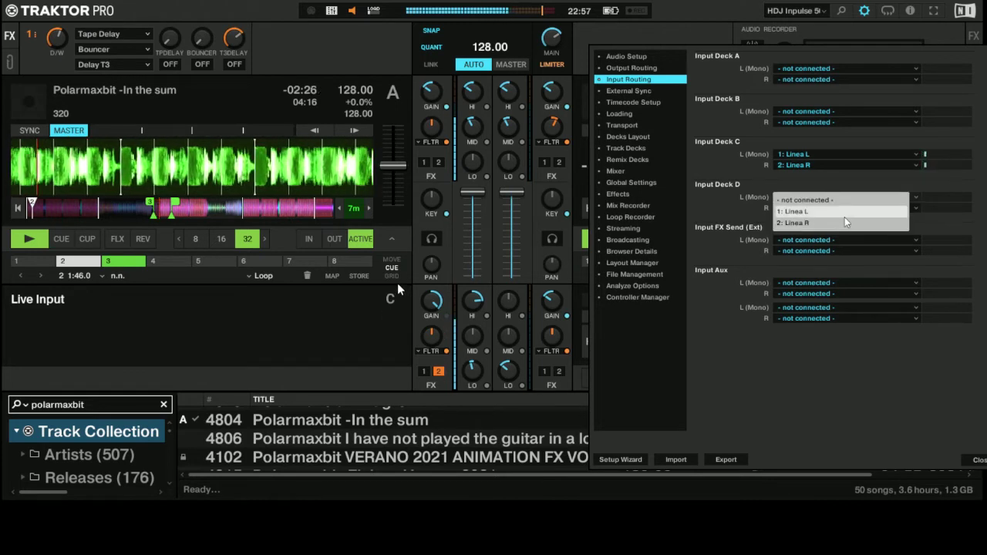
{"action": "left_click", "coordinate": [808, 132]}
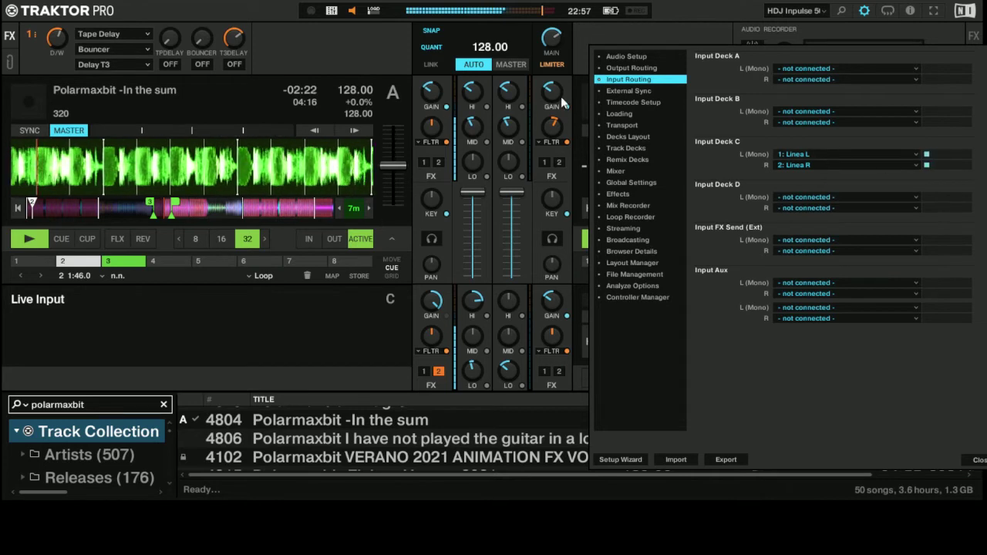
Return to the Controller Manager and examine the remaining Ch01.Note.D#-1 assignments, from Gain Adjust through the Mid Adjust entries.
{"action": "left_click", "coordinate": [656, 285]}
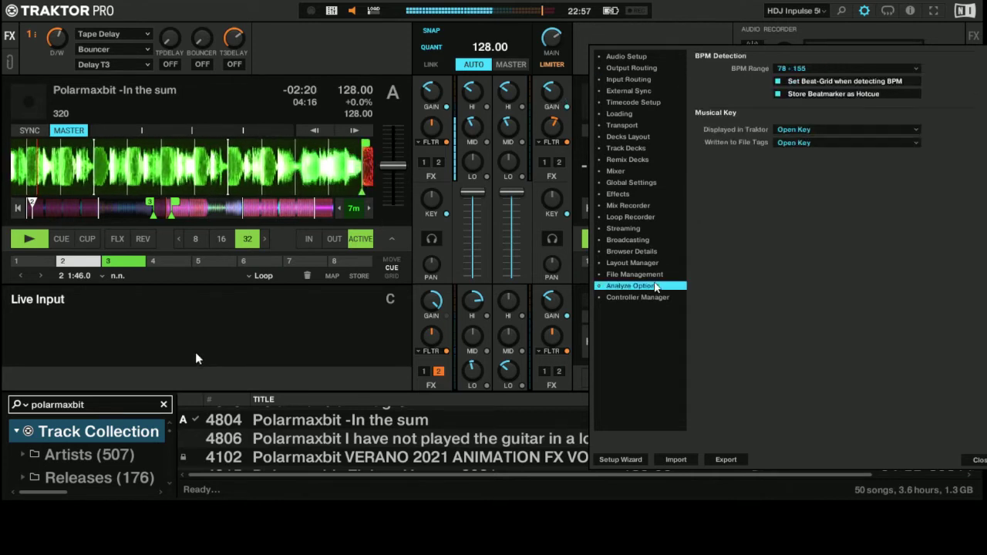
{"action": "left_click", "coordinate": [655, 276]}
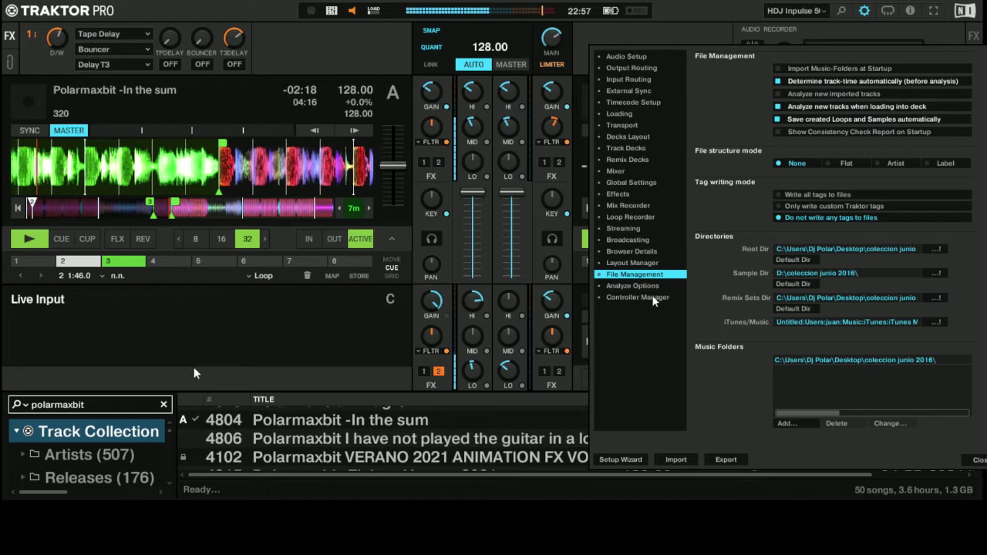
{"action": "left_click", "coordinate": [654, 298]}
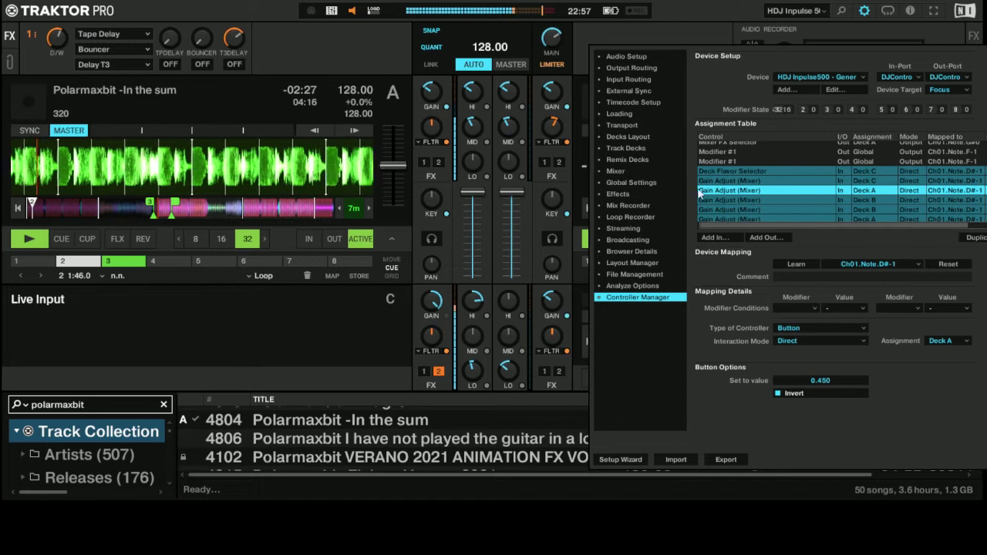
{"action": "mouse_move", "coordinate": [476, 136]}
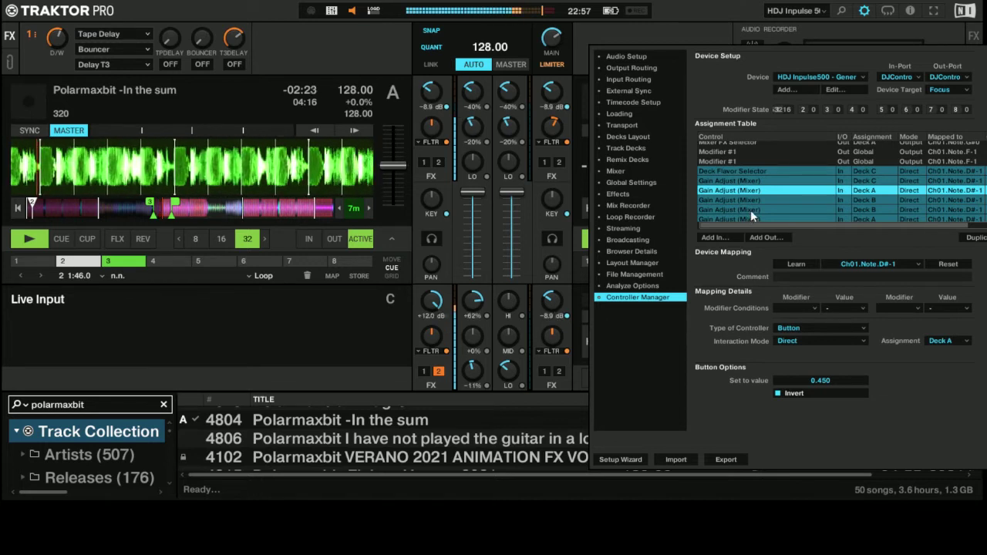
{"action": "scroll", "coordinate": [750, 208], "scroll_direction": "down", "scroll_amount": 3}
{"action": "scroll", "coordinate": [750, 208], "scroll_direction": "down", "scroll_amount": 4}
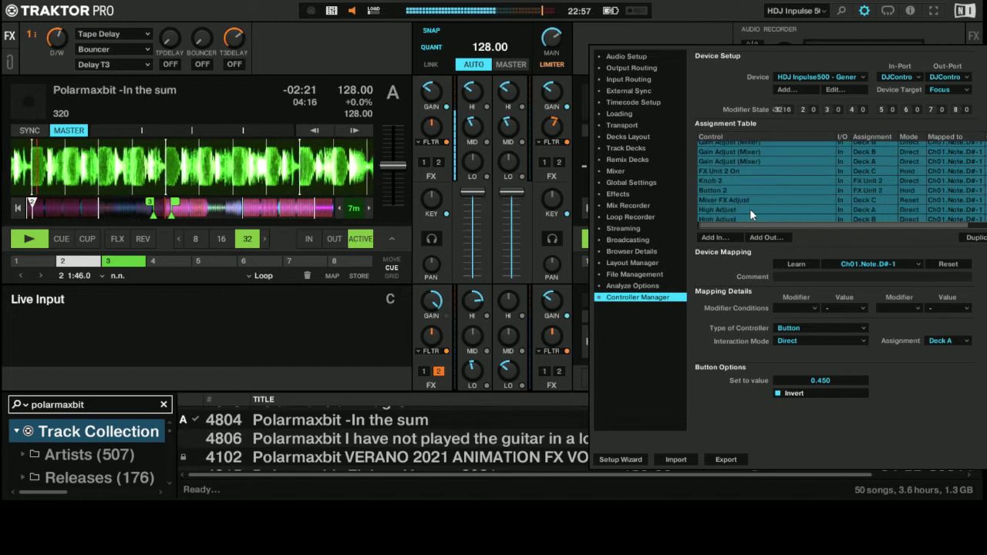
{"action": "scroll", "coordinate": [754, 216], "scroll_direction": "down", "scroll_amount": 2}
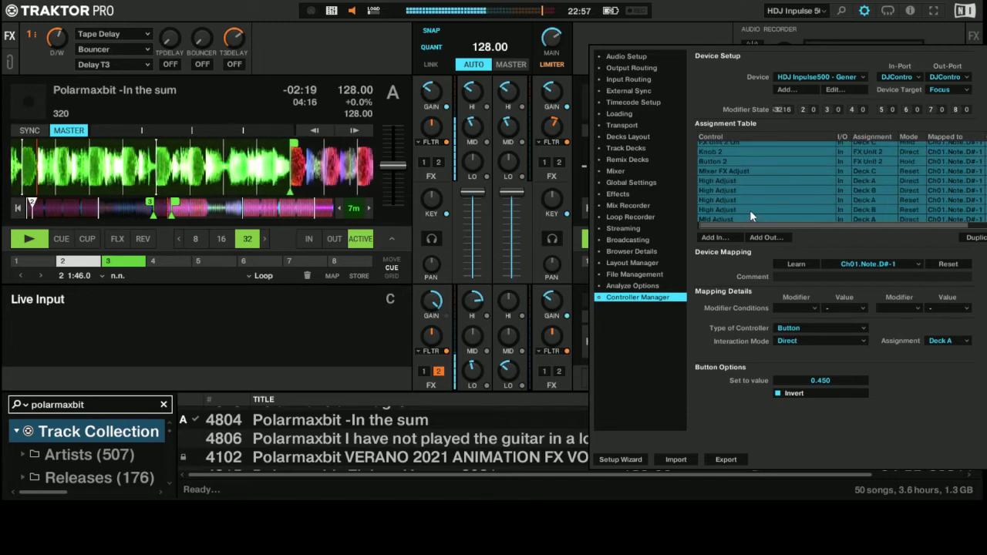
{"action": "scroll", "coordinate": [729, 196], "scroll_direction": "down", "scroll_amount": 1}
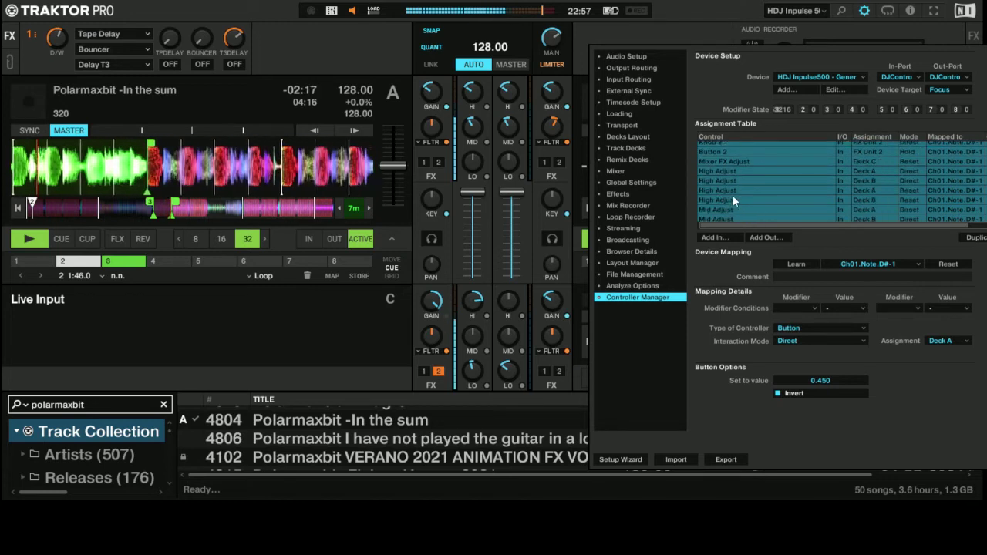
Review the Mid Adjust and Modifier #1 assignments and compare them with Deck A's EQ knobs and the Deck A and C gain knobs.
{"action": "scroll", "coordinate": [733, 200], "scroll_direction": "down", "scroll_amount": 1}
{"action": "scroll", "coordinate": [729, 200], "scroll_direction": "down", "scroll_amount": 2}
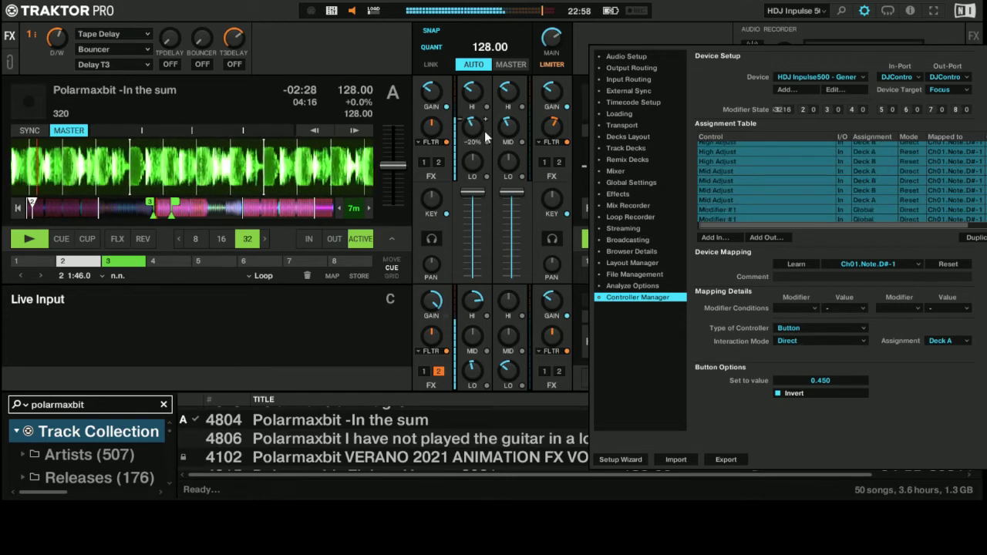
{"action": "mouse_move", "coordinate": [475, 94]}
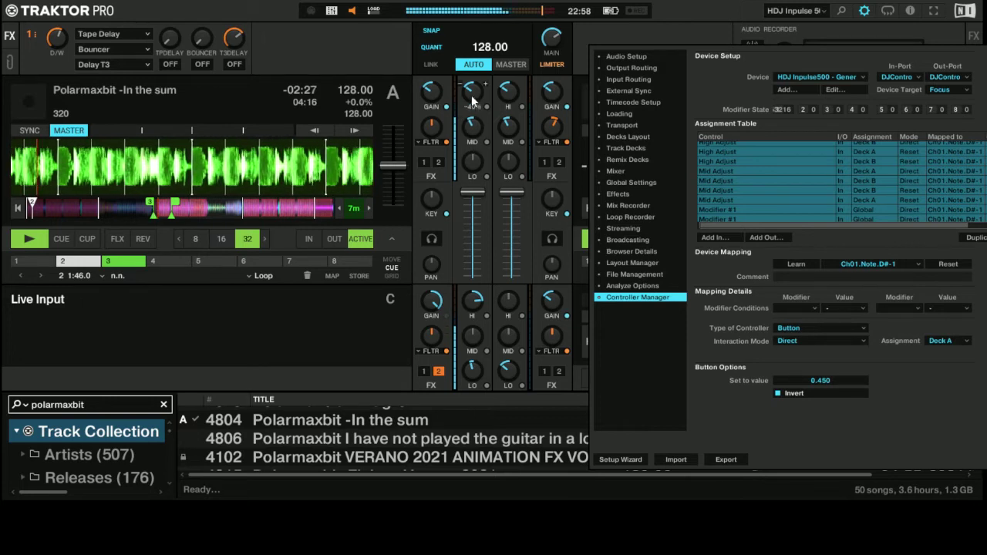
{"action": "mouse_move", "coordinate": [476, 131]}
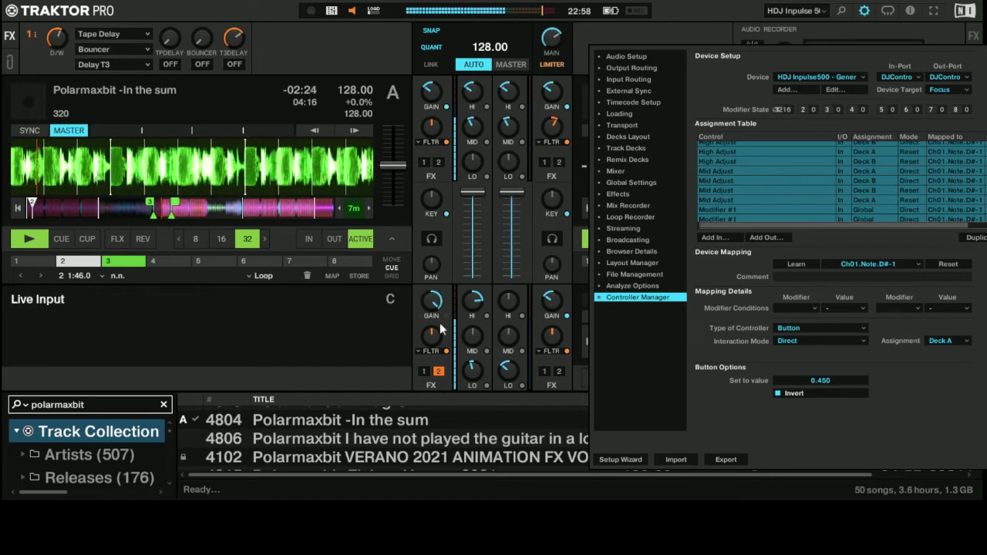
{"action": "mouse_move", "coordinate": [435, 318]}
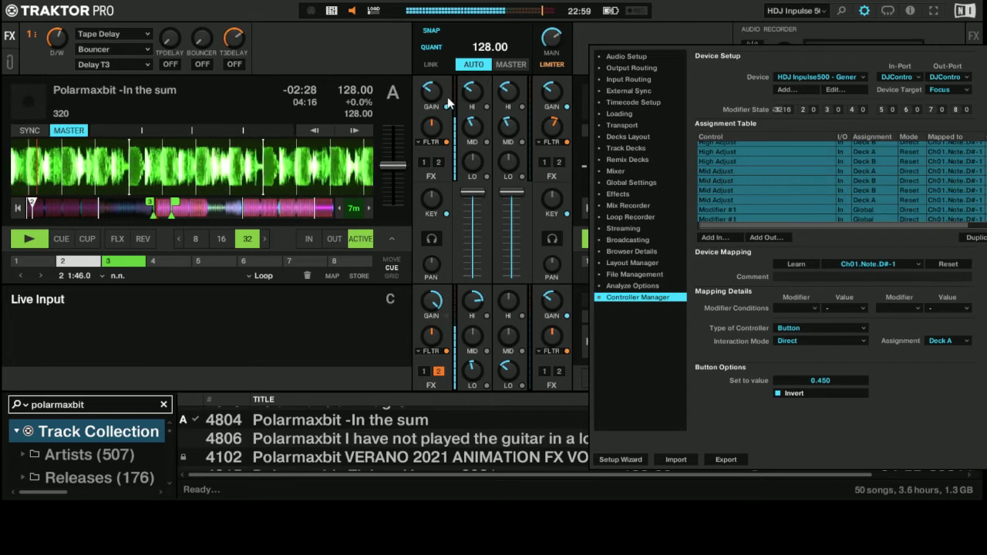
{"action": "mouse_move", "coordinate": [463, 104]}
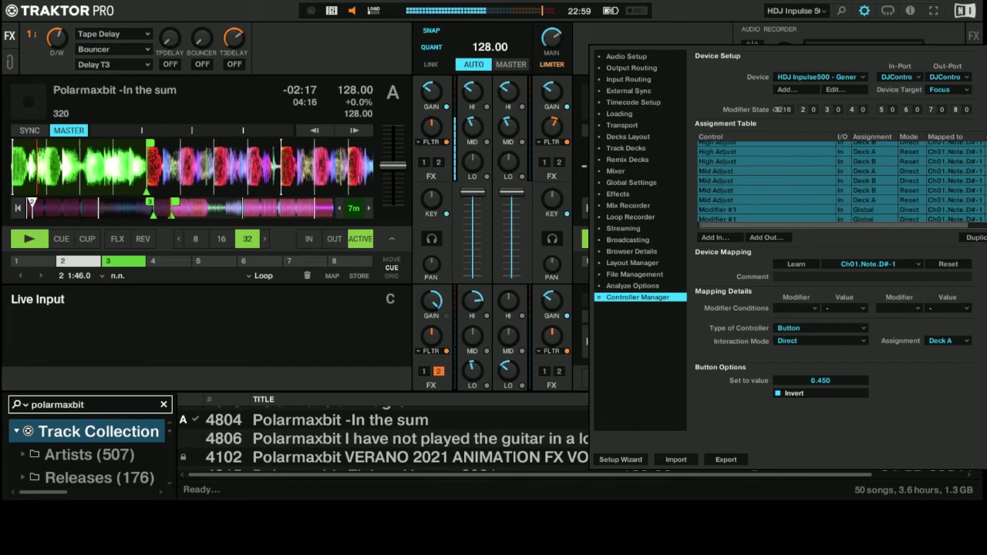
Show the second FX unit and check Deck C's mixer channel with the live input switched in.
{"action": "left_click", "coordinate": [974, 36]}
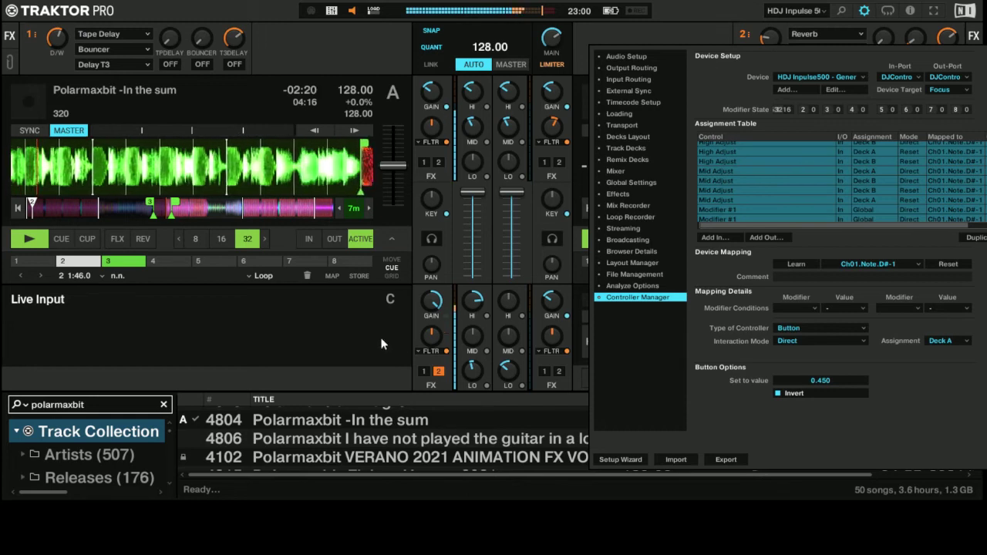
{"action": "left_click", "coordinate": [465, 320]}
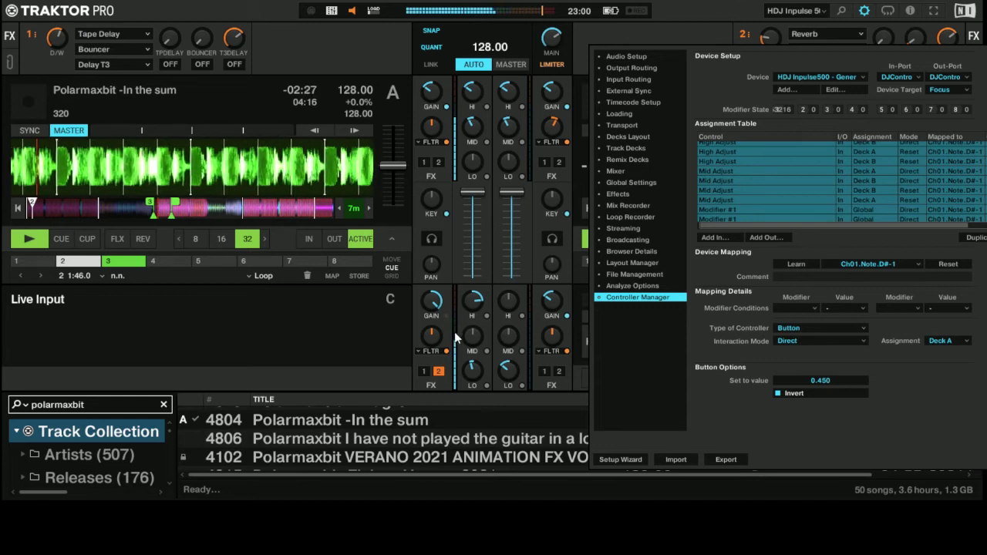
{"action": "mouse_move", "coordinate": [466, 319]}
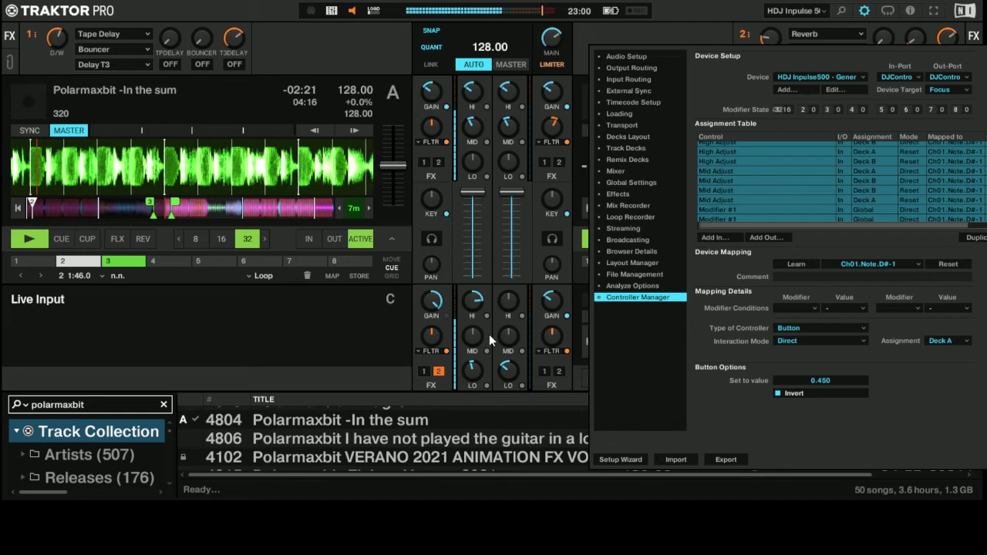
{"action": "mouse_move", "coordinate": [561, 275]}
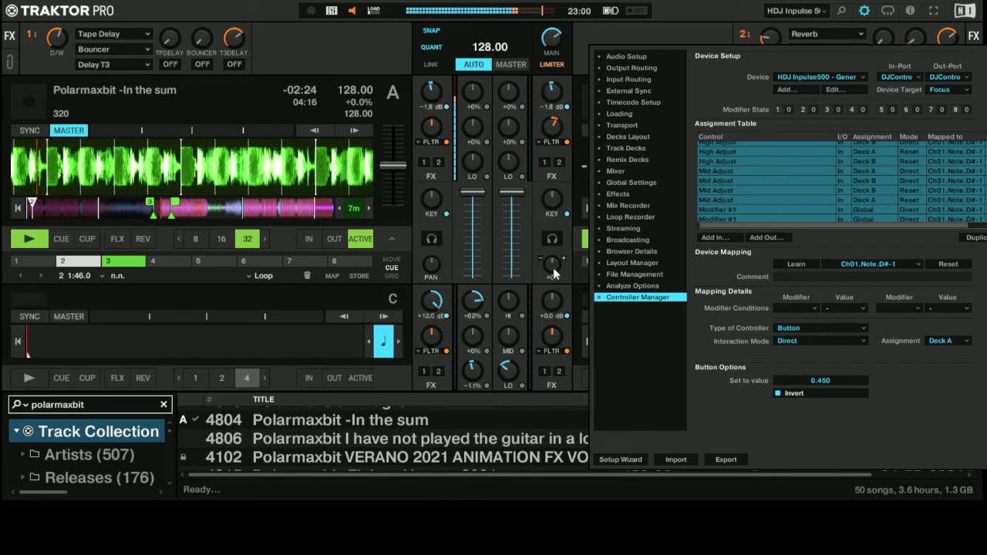
Jump Deck A's playback to an earlier part of the track, ahead of the loop markers.
{"action": "left_click", "coordinate": [117, 207]}
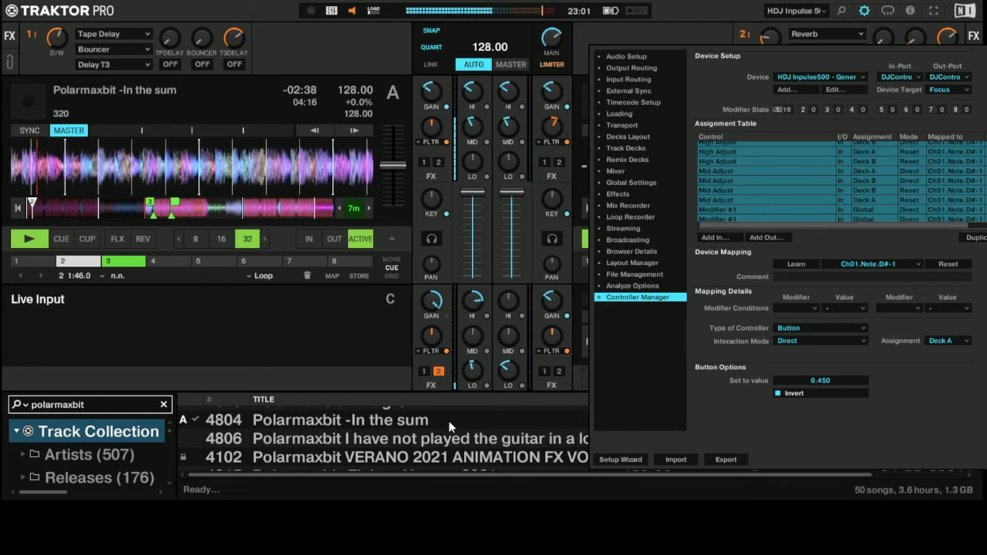
{"action": "mouse_move", "coordinate": [442, 347]}
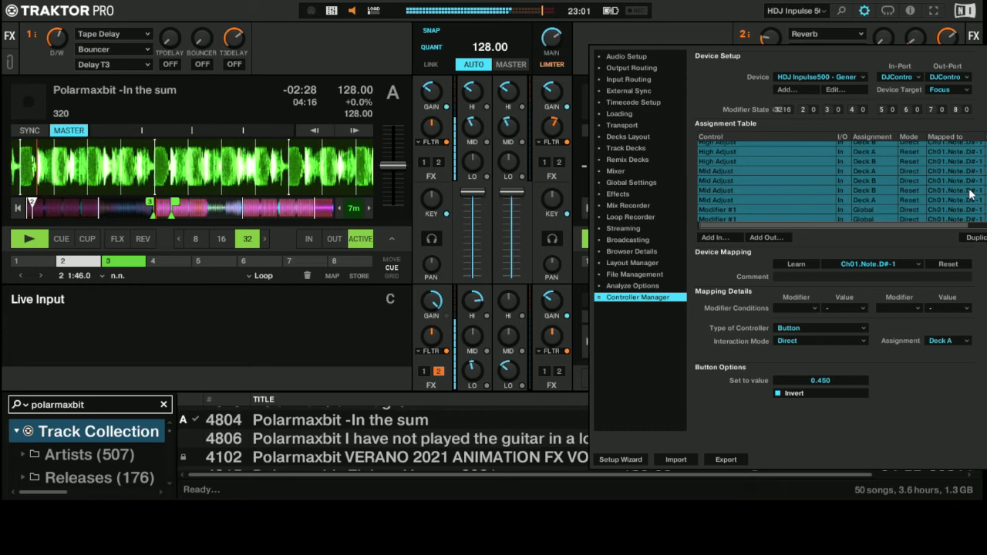
Look through all assignments mapped to Ch01.Note.D#-1, from Deck Flavor Selector down to the last Modifier #1 entry.
{"action": "scroll", "coordinate": [980, 196], "scroll_direction": "up", "scroll_amount": 3}
{"action": "scroll", "coordinate": [979, 196], "scroll_direction": "up", "scroll_amount": 3}
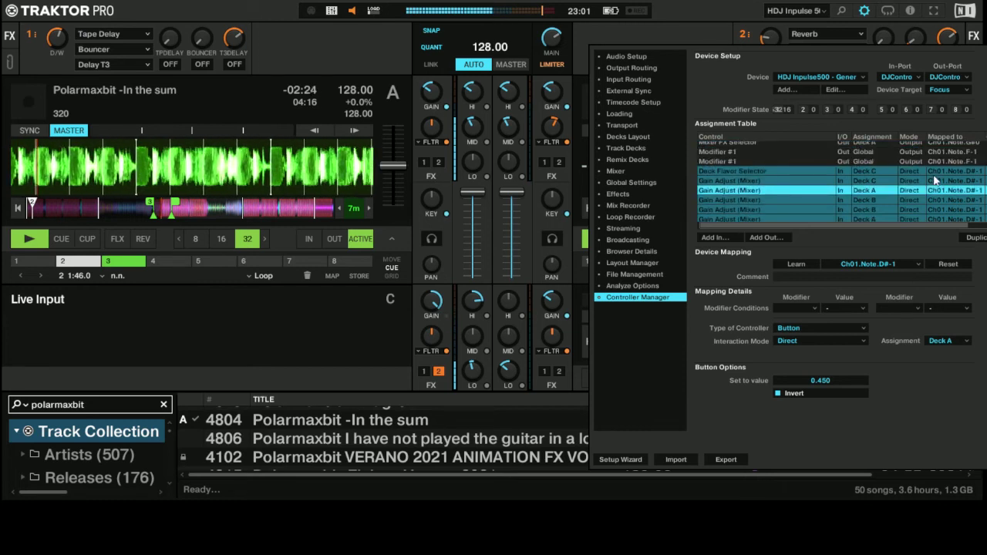
{"action": "scroll", "coordinate": [973, 197], "scroll_direction": "down", "scroll_amount": 3}
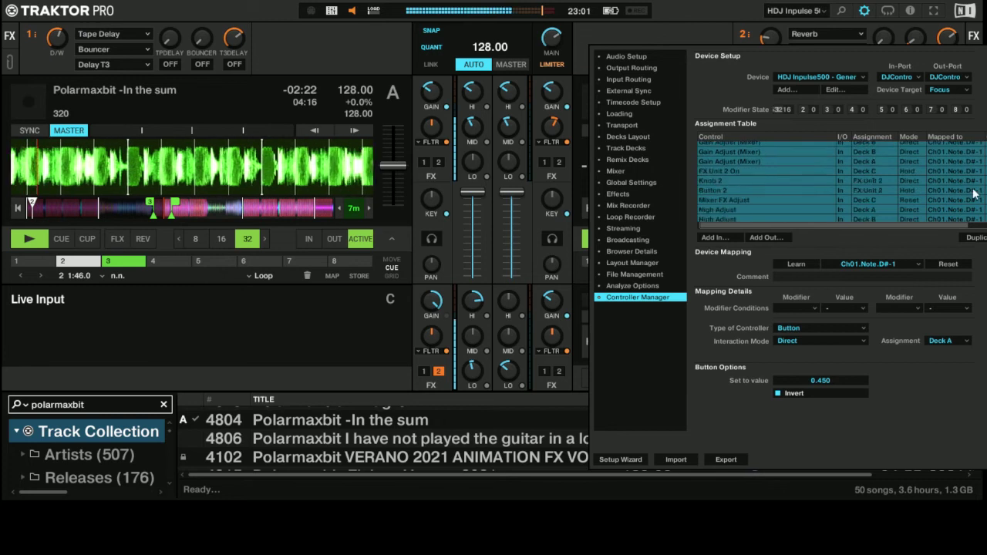
{"action": "scroll", "coordinate": [974, 201], "scroll_direction": "up", "scroll_amount": 3}
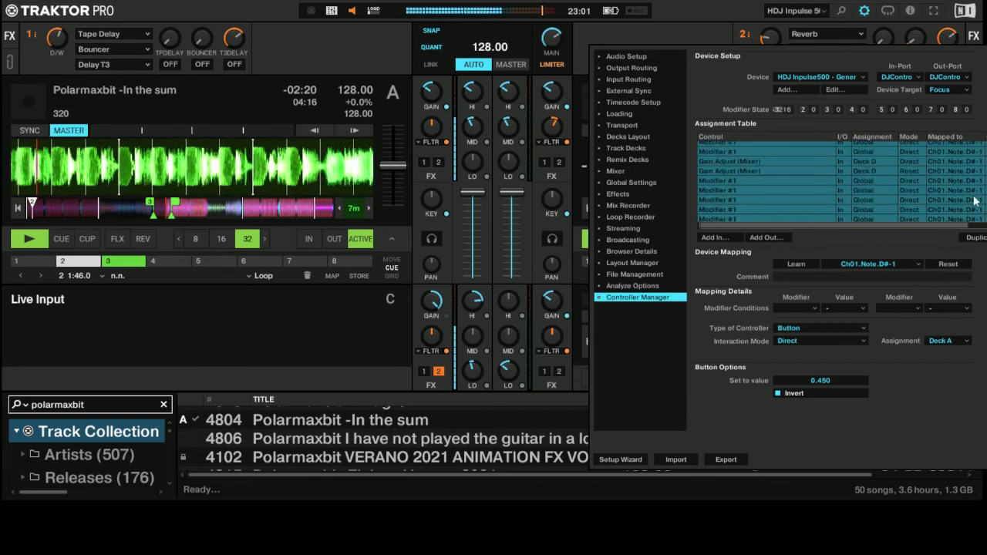
{"action": "scroll", "coordinate": [973, 203], "scroll_direction": "down", "scroll_amount": 3}
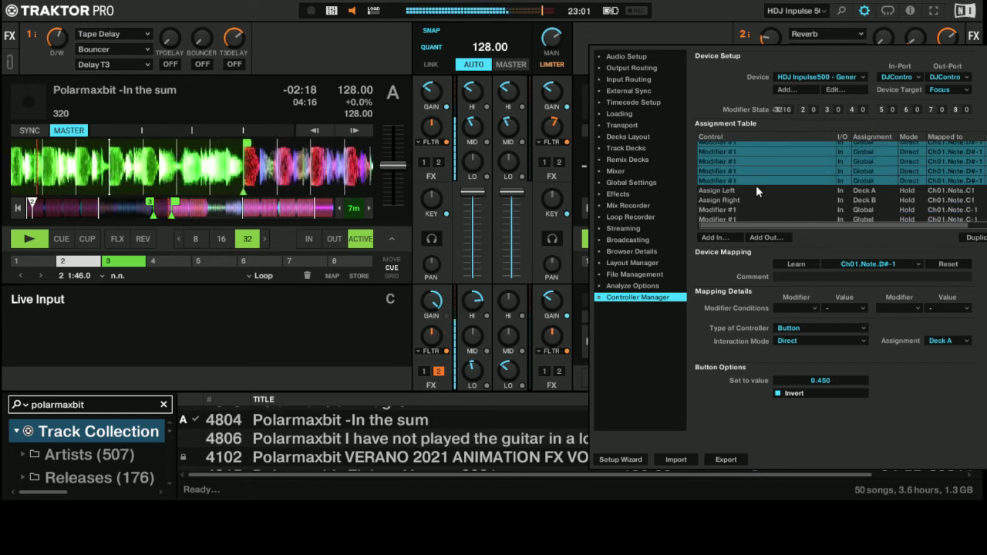
{"action": "scroll", "coordinate": [738, 176], "scroll_direction": "up", "scroll_amount": 1}
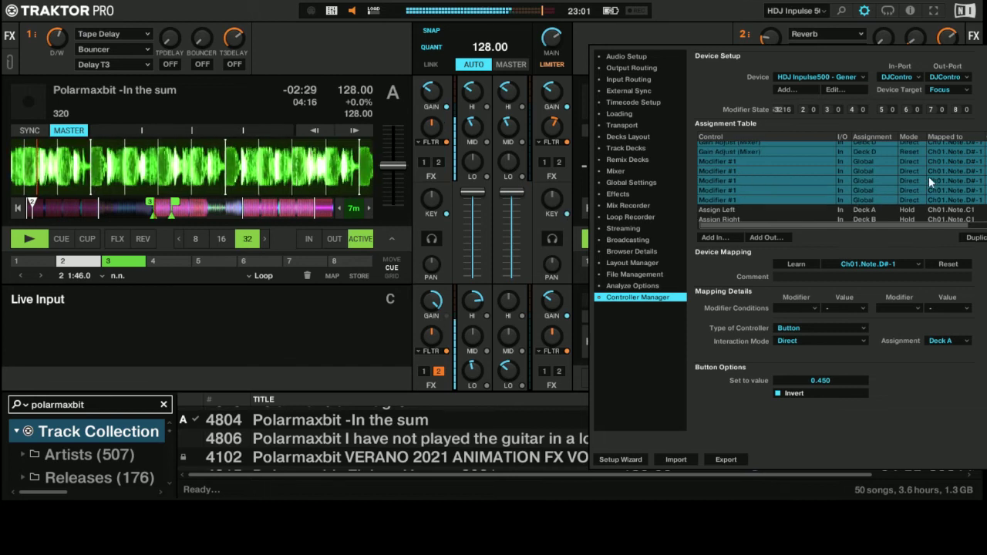
{"action": "scroll", "coordinate": [928, 175], "scroll_direction": "up", "scroll_amount": 4}
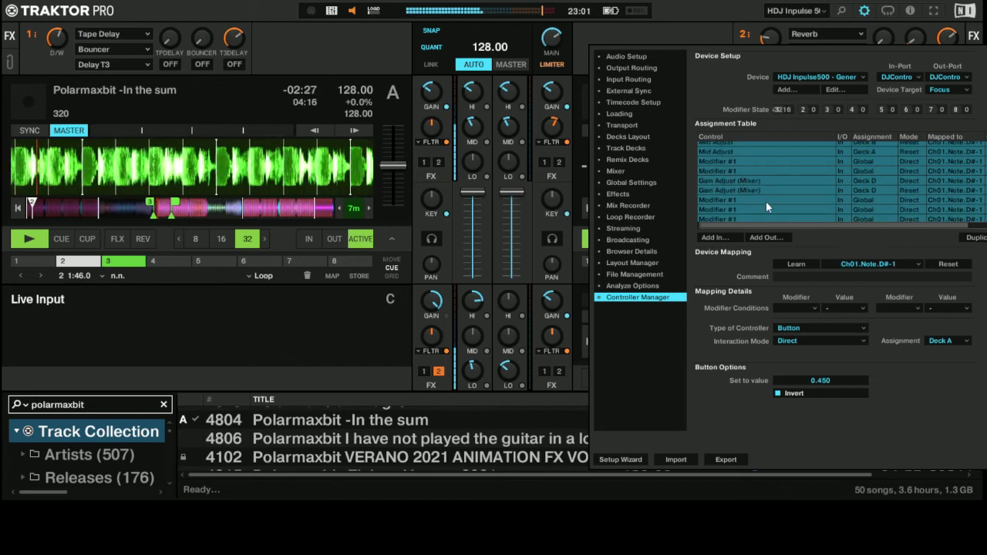
{"action": "scroll", "coordinate": [766, 201], "scroll_direction": "up", "scroll_amount": 5}
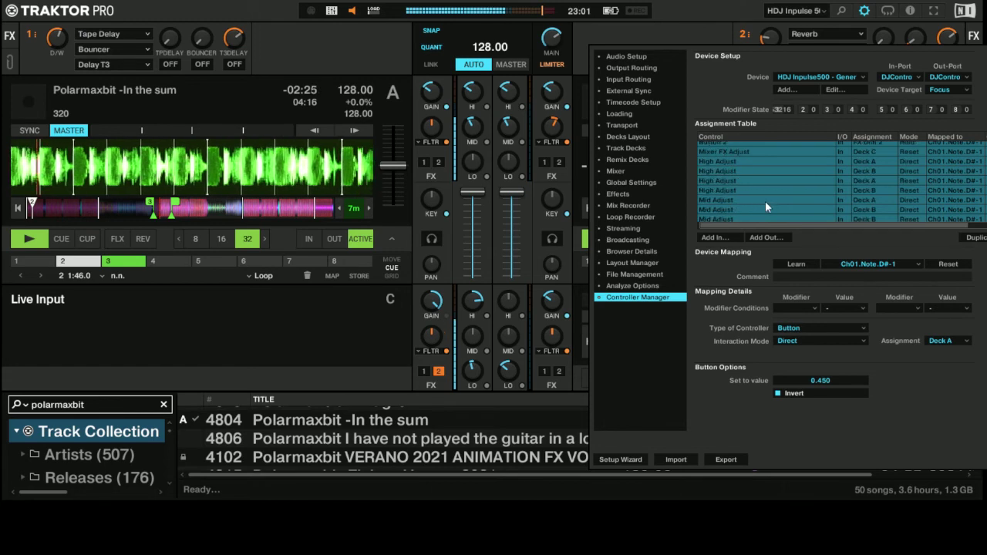
{"action": "scroll", "coordinate": [765, 201], "scroll_direction": "up", "scroll_amount": 7}
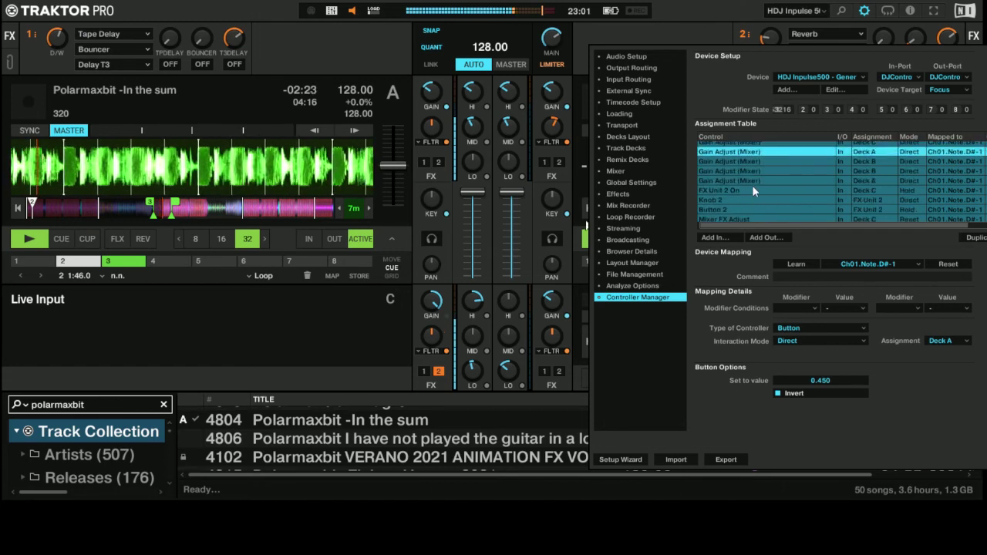
{"action": "scroll", "coordinate": [752, 186], "scroll_direction": "up", "scroll_amount": 6}
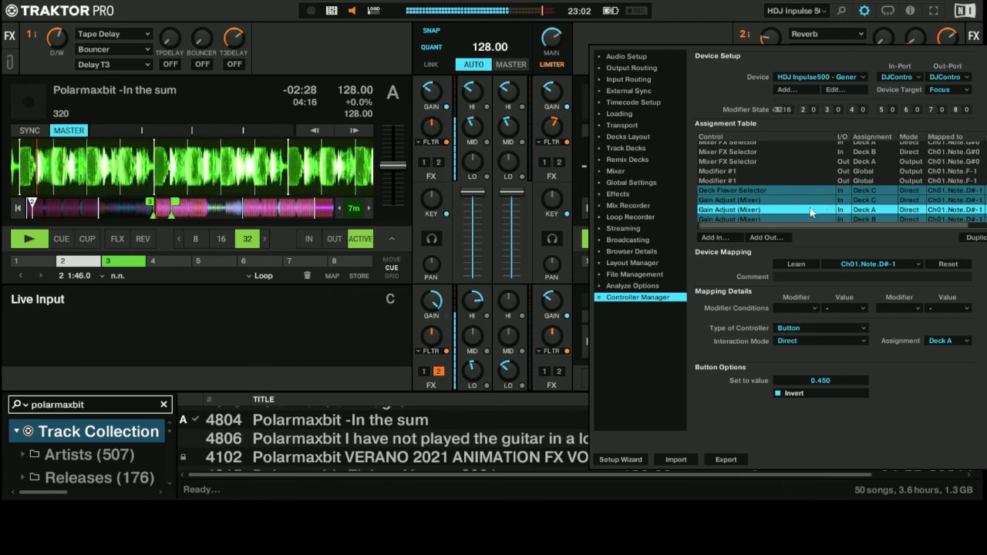
Compare the mapping details of the Deck C Deck Flavor Selector and the Deck C and Deck A Gain Adjust assignments.
{"action": "left_click", "coordinate": [756, 192]}
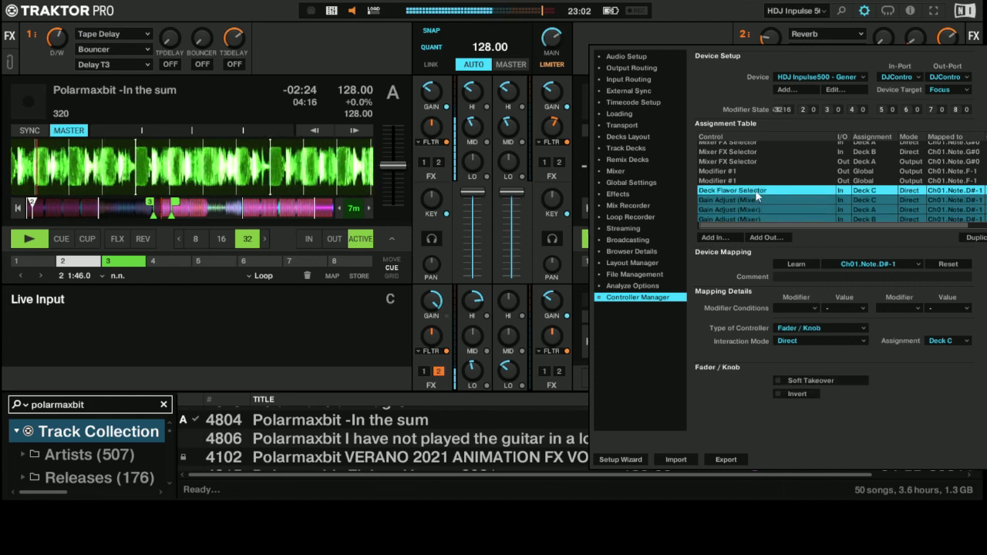
{"action": "left_click", "coordinate": [748, 207]}
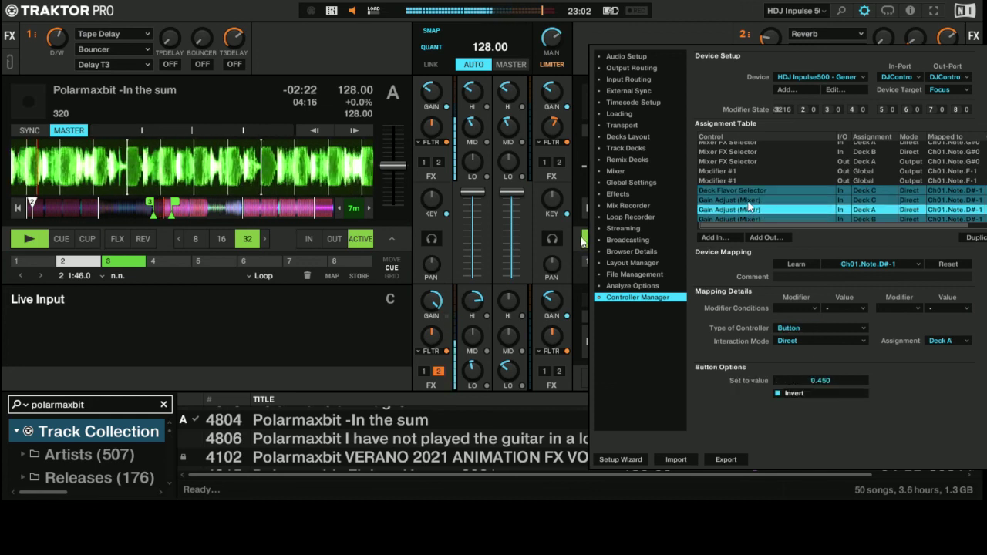
{"action": "left_click", "coordinate": [749, 202]}
{"action": "left_click", "coordinate": [751, 207]}
{"action": "left_click", "coordinate": [766, 203]}
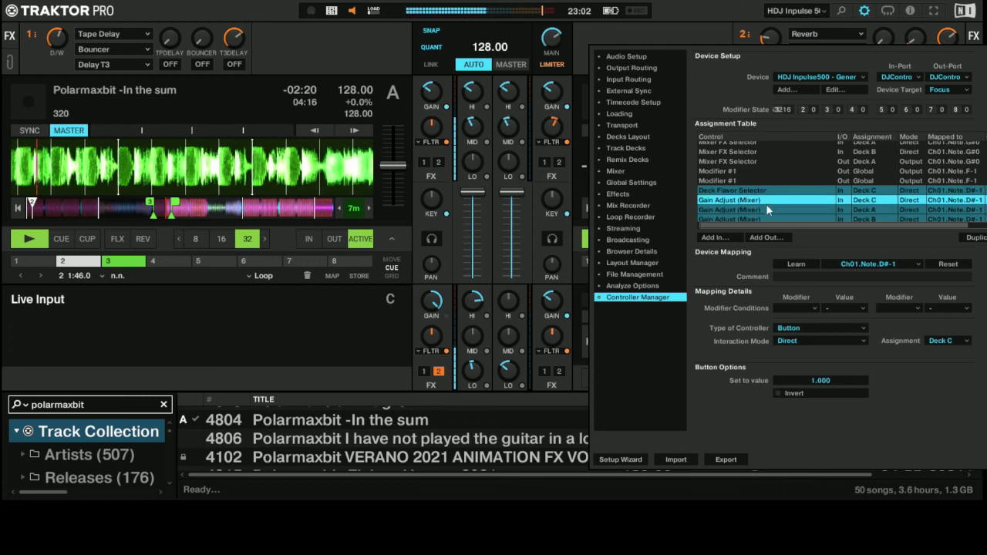
{"action": "left_click", "coordinate": [768, 209]}
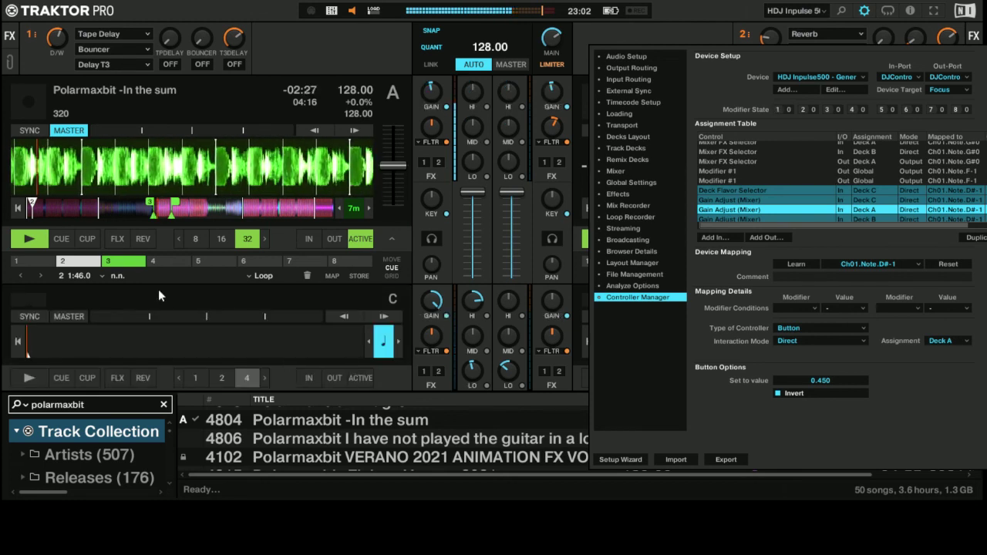
Move Deck A's playback back to the section ahead of the loop while Deck C is a track deck.
{"action": "left_click", "coordinate": [114, 208]}
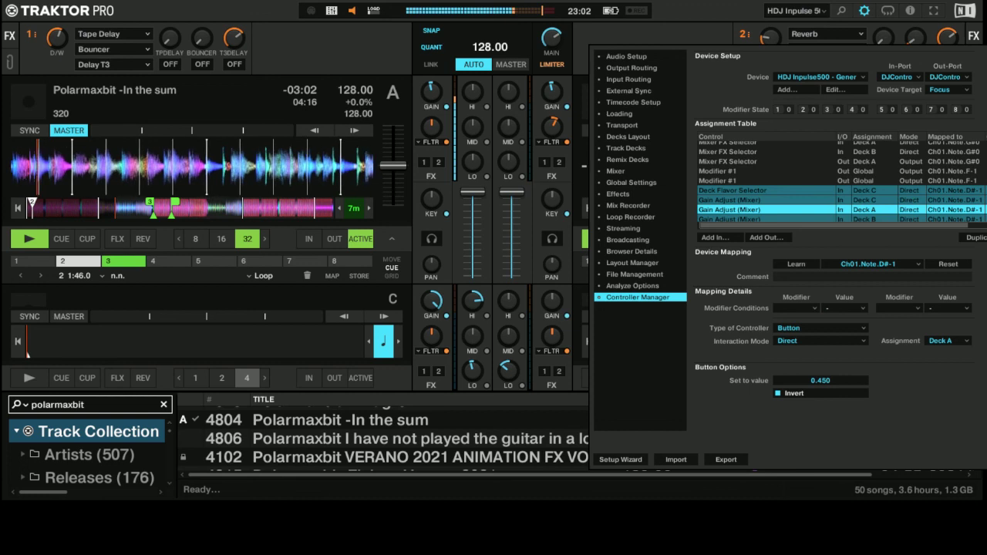